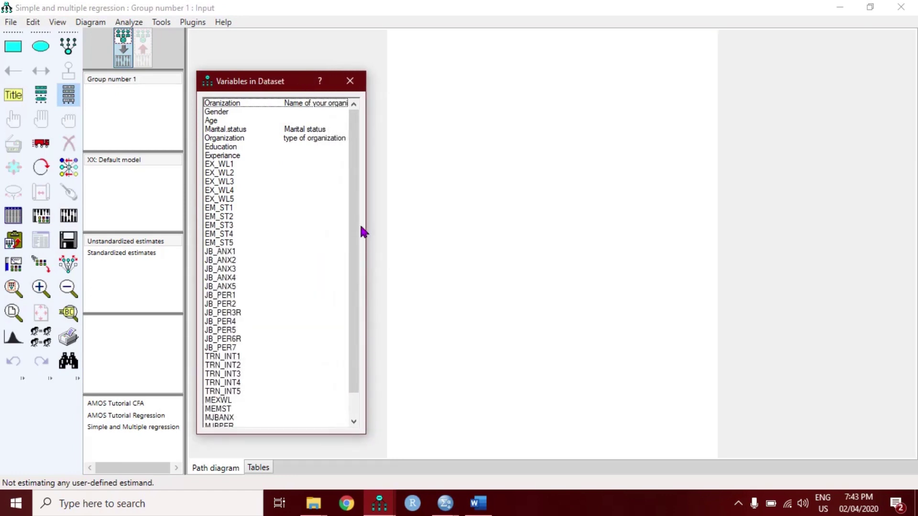
- Narrow the dataset variable list and draw a latent variable with five indicators in the page's upper right area
{"action": "left_click_drag", "start_coordinate": [366, 230], "coordinate": [327, 228]}
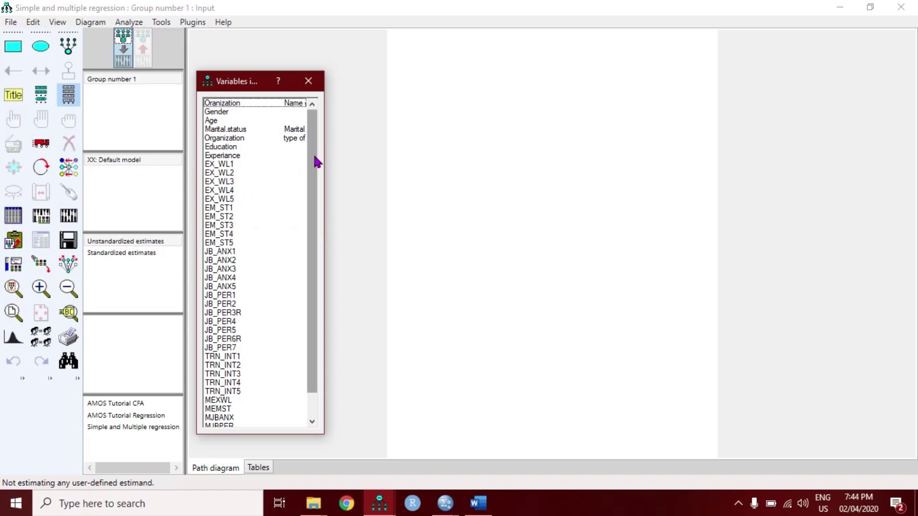
{"action": "left_click", "coordinate": [70, 54]}
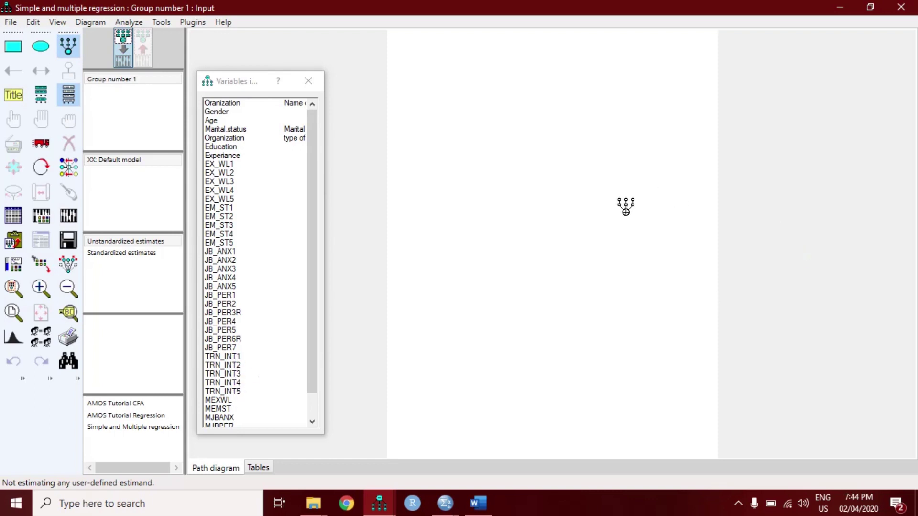
{"action": "left_click_drag", "start_coordinate": [624, 209], "coordinate": [626, 213]}
{"action": "left_click", "coordinate": [625, 212]}
{"action": "left_click", "coordinate": [625, 212]}
{"action": "left_click", "coordinate": [626, 212]}
{"action": "left_click", "coordinate": [625, 212]}
{"action": "left_click", "coordinate": [625, 212]}
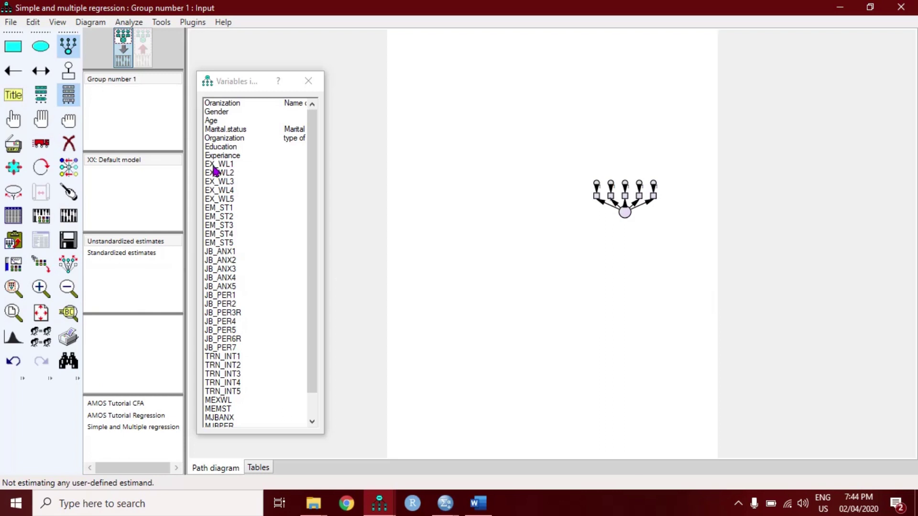
- Draw a second latent variable with five indicators to the left of the first one
{"action": "left_click_drag", "start_coordinate": [227, 171], "coordinate": [443, 193]}
{"action": "left_click_drag", "start_coordinate": [444, 208], "coordinate": [452, 216]}
{"action": "left_click", "coordinate": [448, 212]}
{"action": "left_click", "coordinate": [448, 212]}
{"action": "left_click", "coordinate": [448, 212]}
{"action": "left_click", "coordinate": [447, 212]}
{"action": "left_click", "coordinate": [448, 212]}
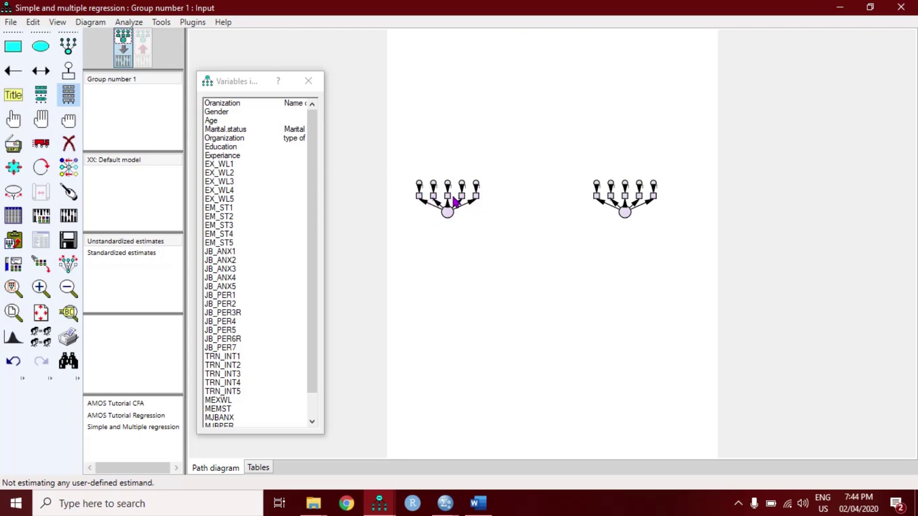
- Assign EX_WL1 through EX_WL5 in order to the five indicators of the left latent variable
{"action": "left_click", "coordinate": [228, 166]}
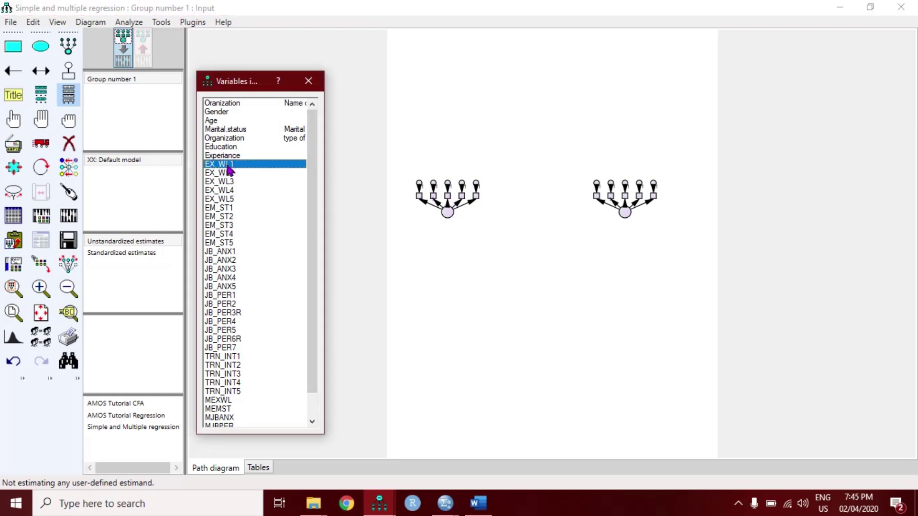
{"action": "left_click_drag", "start_coordinate": [228, 167], "coordinate": [395, 196]}
{"action": "left_click", "coordinate": [230, 173]}
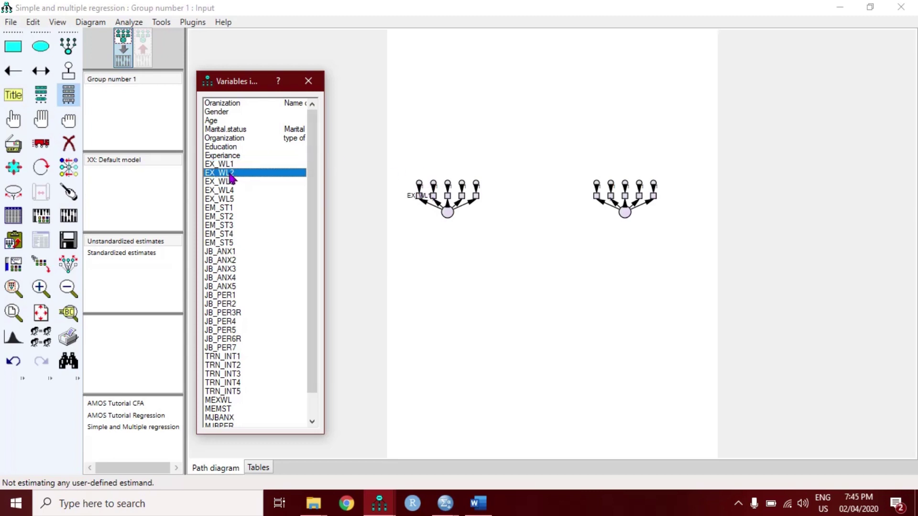
{"action": "left_click_drag", "start_coordinate": [231, 178], "coordinate": [436, 197]}
{"action": "left_click_drag", "start_coordinate": [222, 182], "coordinate": [463, 201]}
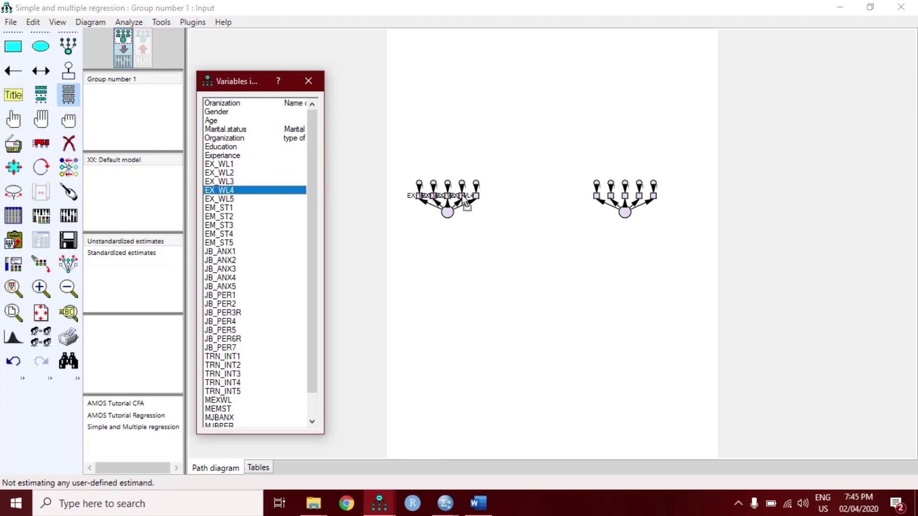
{"action": "left_click_drag", "start_coordinate": [216, 199], "coordinate": [475, 201]}
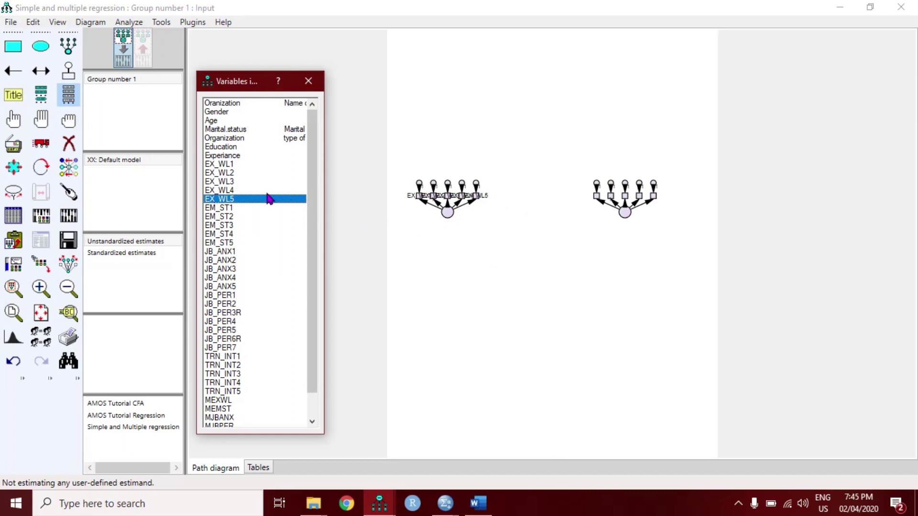
{"action": "scroll", "coordinate": [313, 264], "scroll_direction": "down", "scroll_amount": 1}
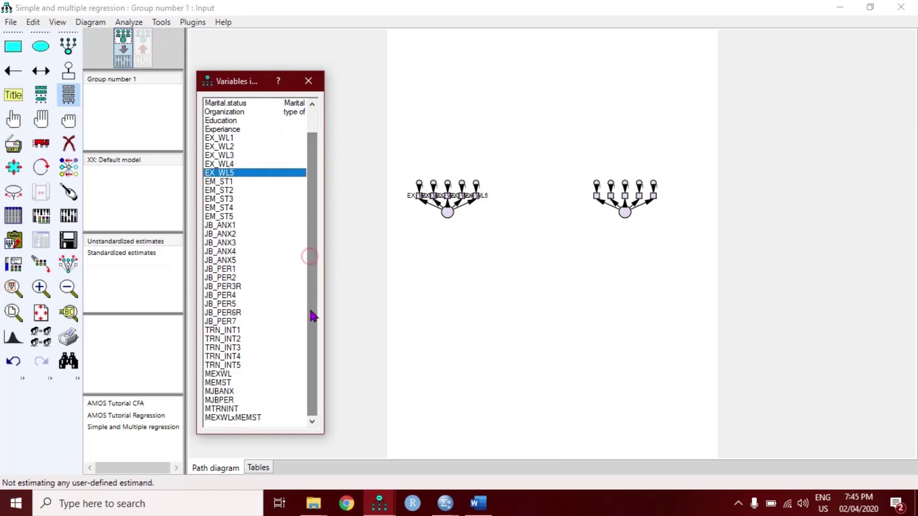
{"action": "left_click", "coordinate": [226, 331]}
{"action": "left_click_drag", "start_coordinate": [226, 335], "coordinate": [593, 198]}
{"action": "left_click", "coordinate": [595, 196]}
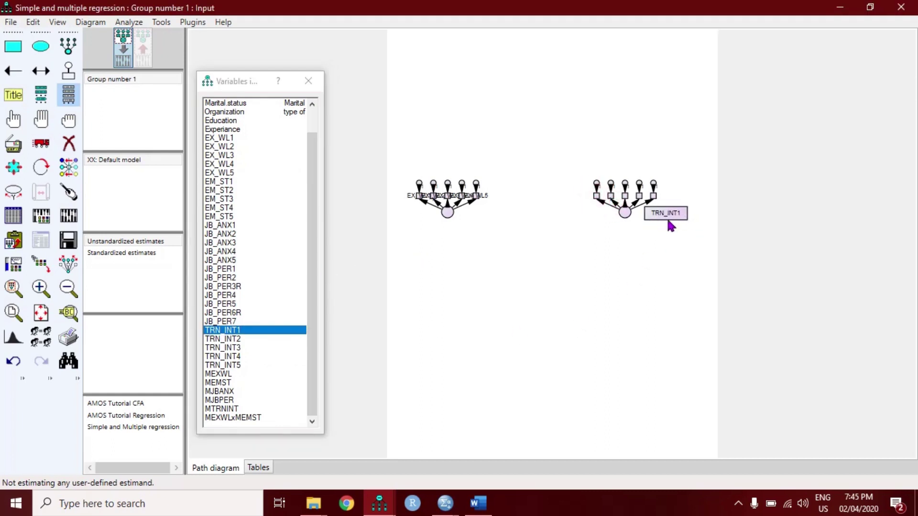
{"action": "left_click", "coordinate": [69, 144]}
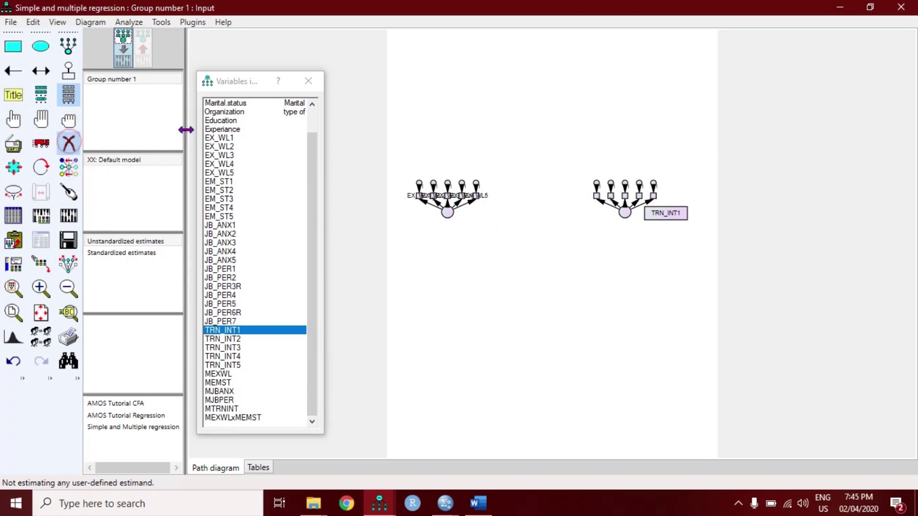
{"action": "left_click", "coordinate": [679, 206]}
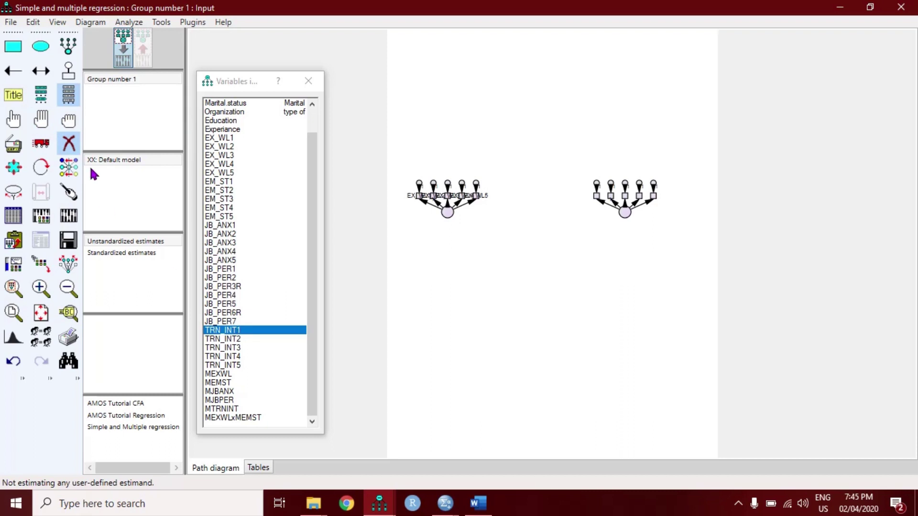
{"action": "left_click", "coordinate": [68, 143]}
- Assign TRN_INT1 through TRN_INT5 in order to the five indicators of the right latent variable
{"action": "left_click_drag", "start_coordinate": [236, 332], "coordinate": [596, 195]}
{"action": "left_click_drag", "start_coordinate": [226, 340], "coordinate": [614, 201]}
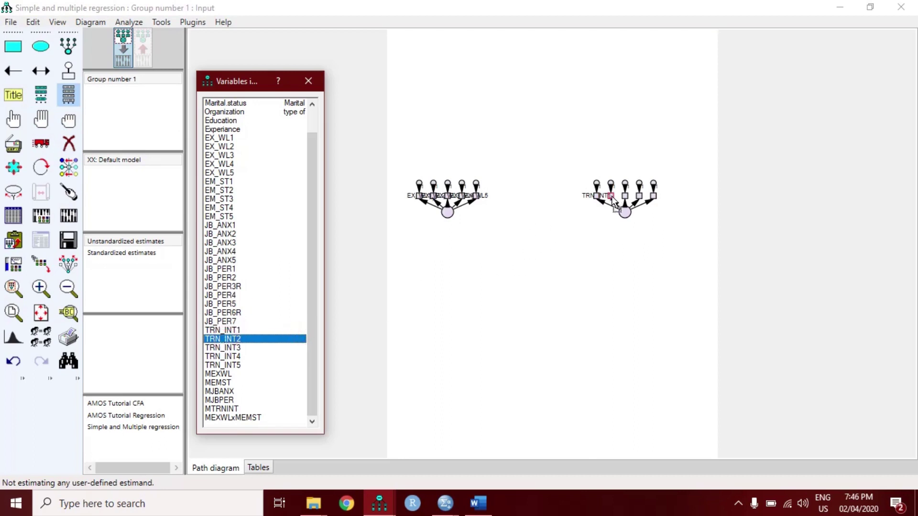
{"action": "left_click_drag", "start_coordinate": [614, 201], "coordinate": [613, 201]}
{"action": "left_click_drag", "start_coordinate": [227, 348], "coordinate": [627, 195]}
{"action": "left_click_drag", "start_coordinate": [237, 356], "coordinate": [643, 194]}
{"action": "left_click_drag", "start_coordinate": [220, 367], "coordinate": [642, 195]}
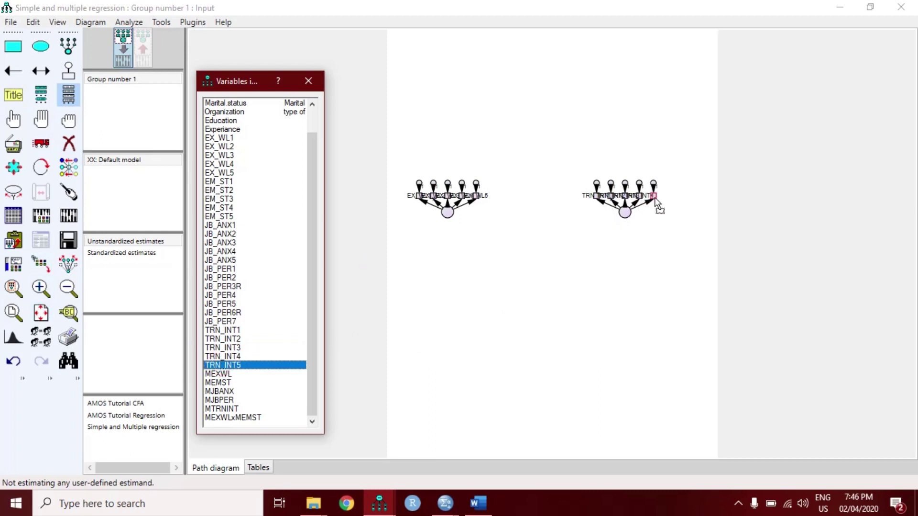
{"action": "left_click_drag", "start_coordinate": [655, 199], "coordinate": [656, 199]}
- Run the Resize Observed Variables plugin to fit the indicator boxes to their names
{"action": "left_click", "coordinate": [193, 23]}
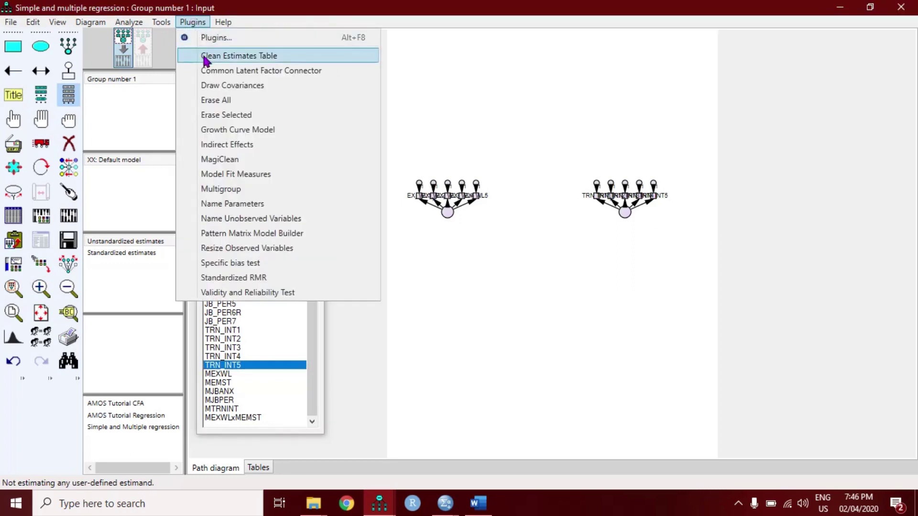
{"action": "left_click", "coordinate": [233, 248]}
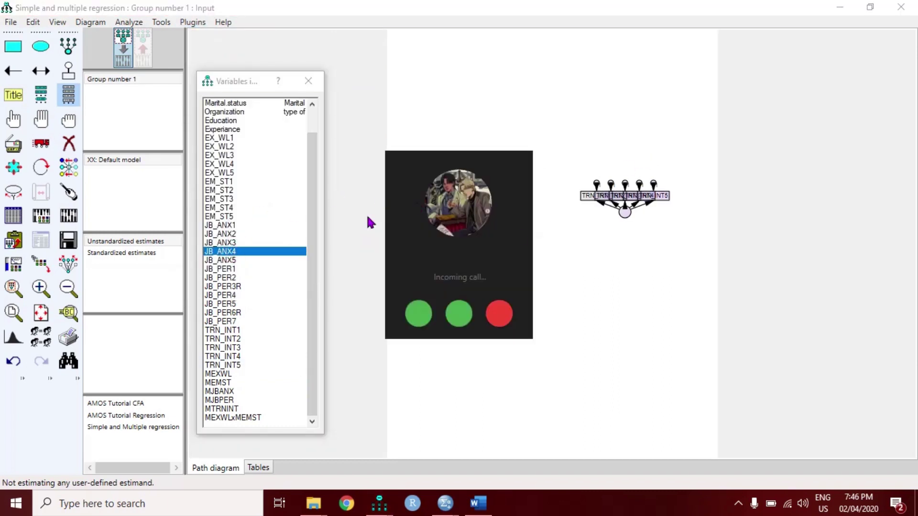
- Decline the incoming call and turn off the computer's Wi-Fi
{"action": "left_click", "coordinate": [499, 315]}
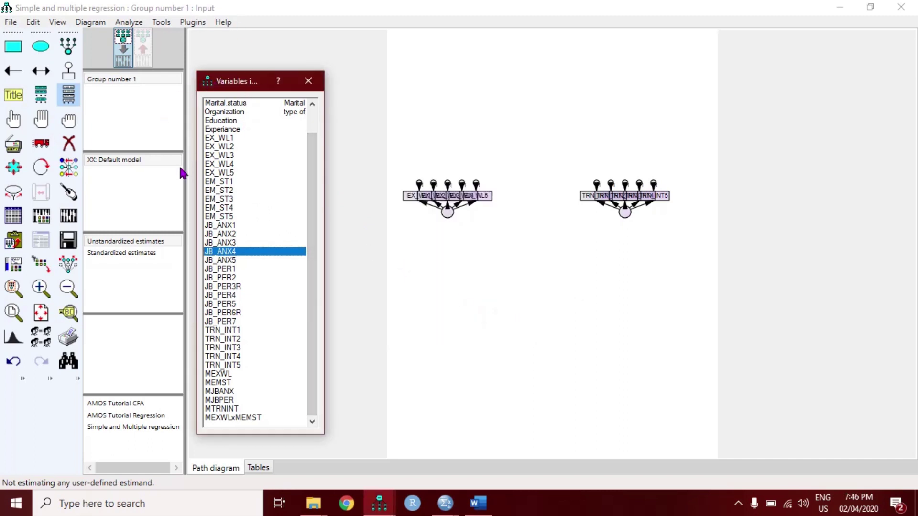
{"action": "left_click", "coordinate": [786, 503]}
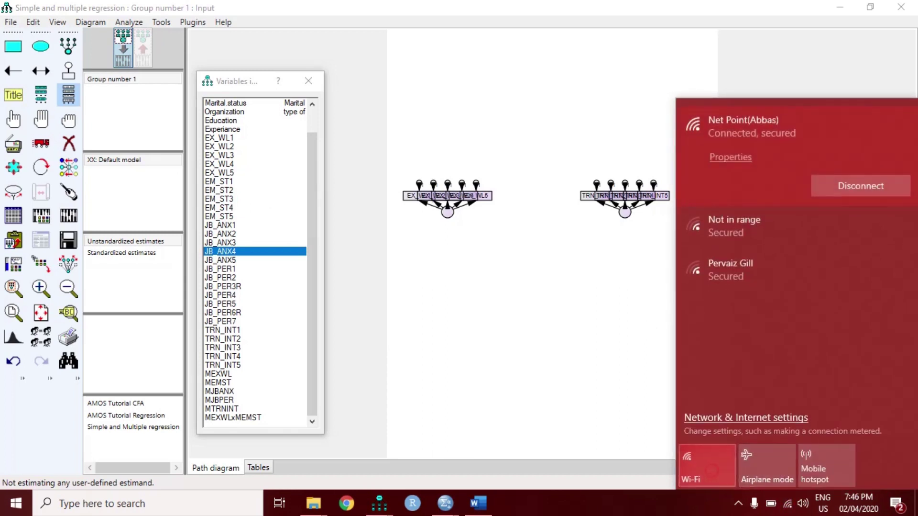
{"action": "left_click", "coordinate": [712, 469]}
{"action": "left_click", "coordinate": [615, 406]}
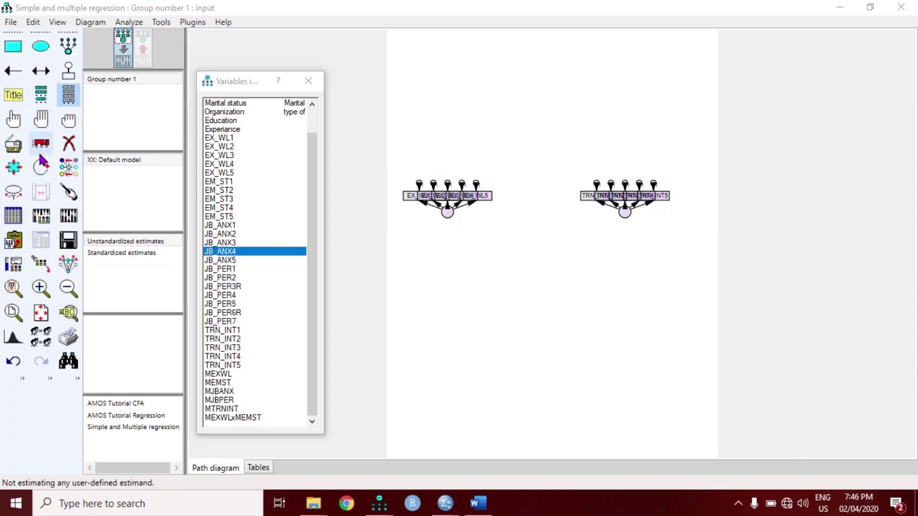
- Select all objects, move the indicator boxes and latent variables slightly down from their error terms, and deselect everything
{"action": "left_click", "coordinate": [71, 266]}
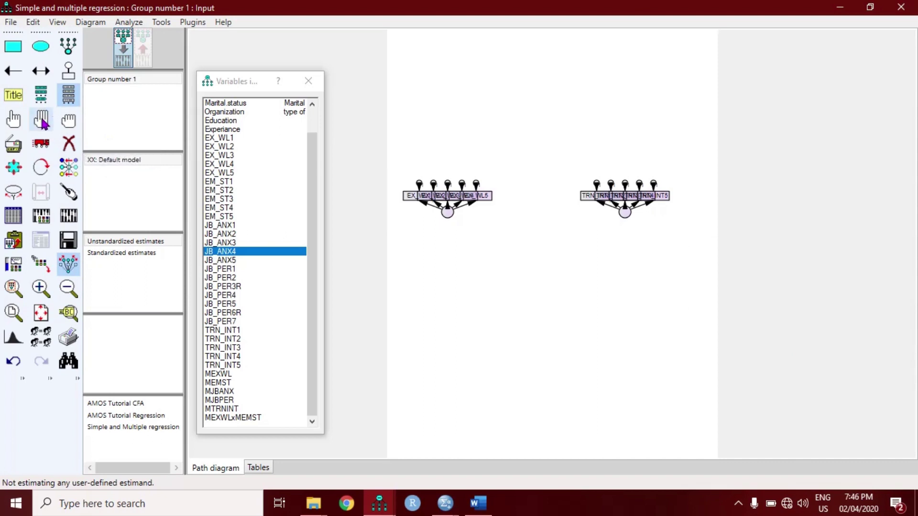
{"action": "left_click", "coordinate": [42, 120]}
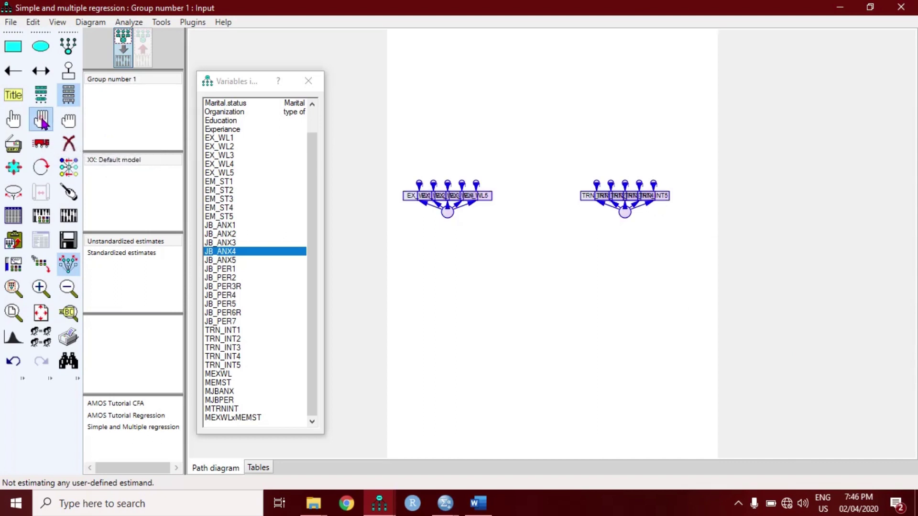
{"action": "left_click", "coordinate": [72, 262]}
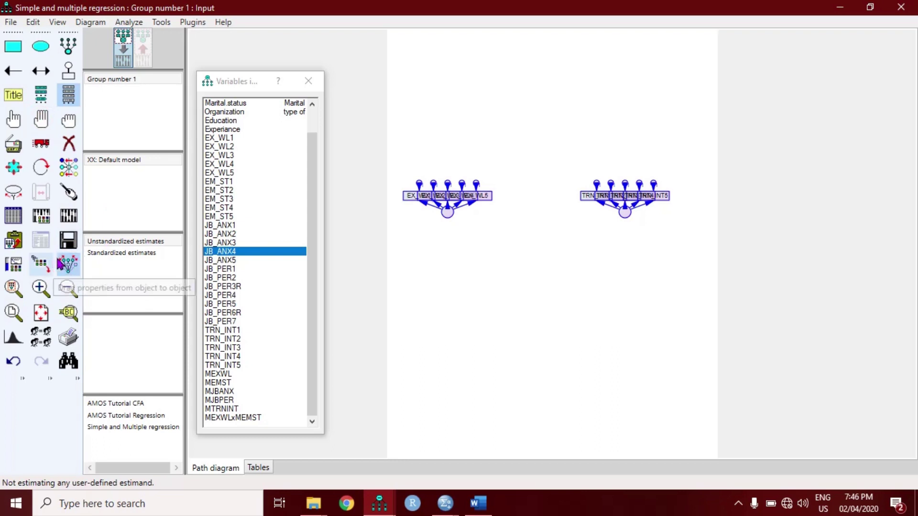
{"action": "left_click", "coordinate": [42, 149]}
{"action": "left_click_drag", "start_coordinate": [492, 196], "coordinate": [451, 226]}
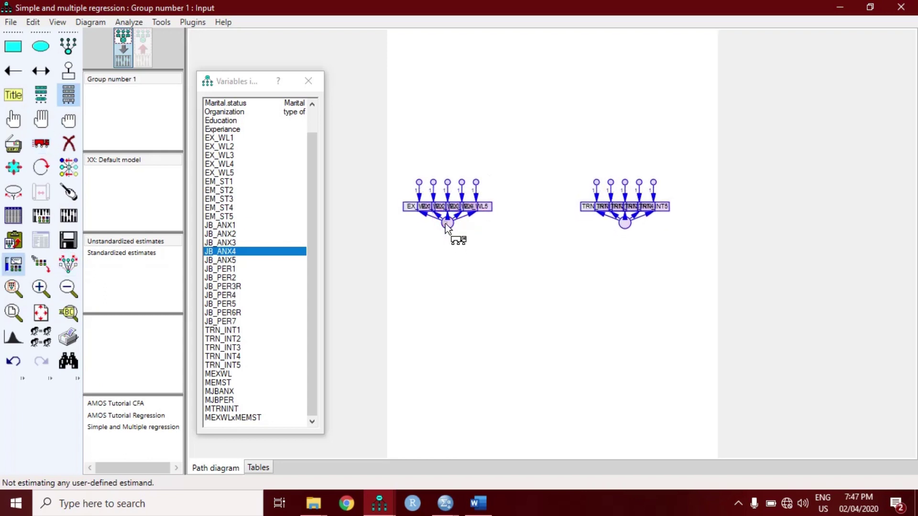
{"action": "double_click", "coordinate": [446, 223]}
{"action": "left_click", "coordinate": [517, 142]}
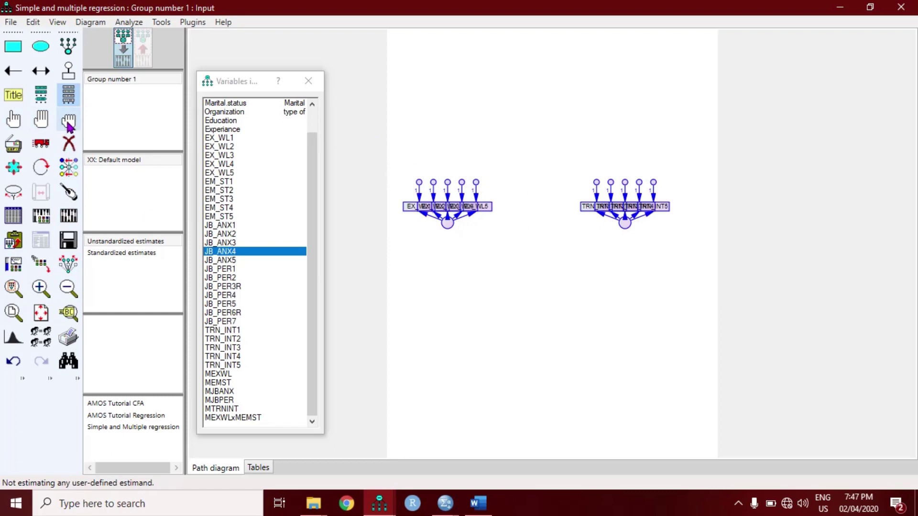
{"action": "left_click", "coordinate": [68, 123]}
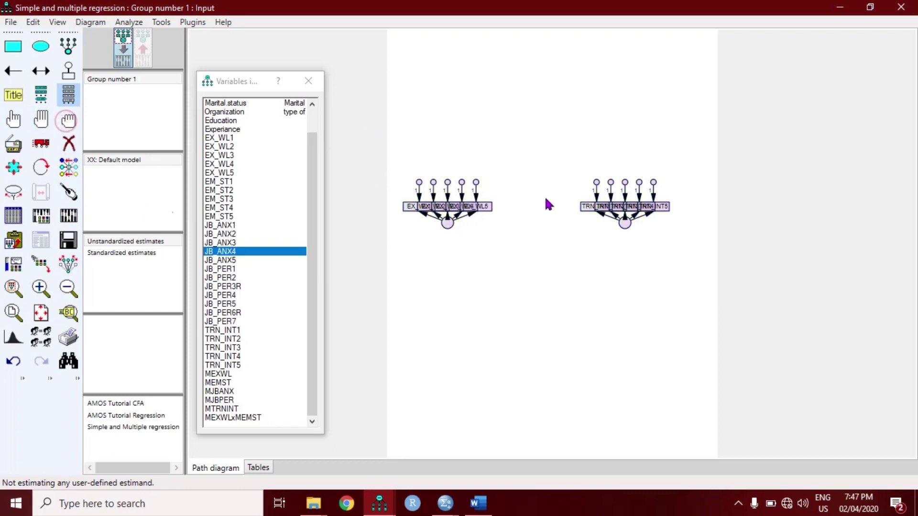
- Move both measurement models slightly down the page with symmetries preserved
{"action": "left_click", "coordinate": [69, 271]}
{"action": "left_click", "coordinate": [41, 143]}
{"action": "left_click_drag", "start_coordinate": [448, 225], "coordinate": [448, 243]}
{"action": "left_click_drag", "start_coordinate": [626, 223], "coordinate": [629, 243]}
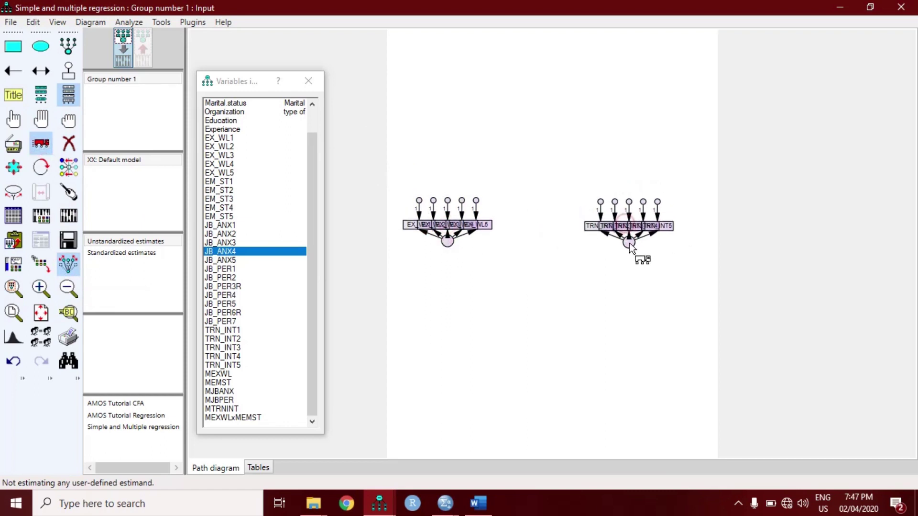
{"action": "double_click", "coordinate": [670, 231]}
{"action": "left_click", "coordinate": [522, 143]}
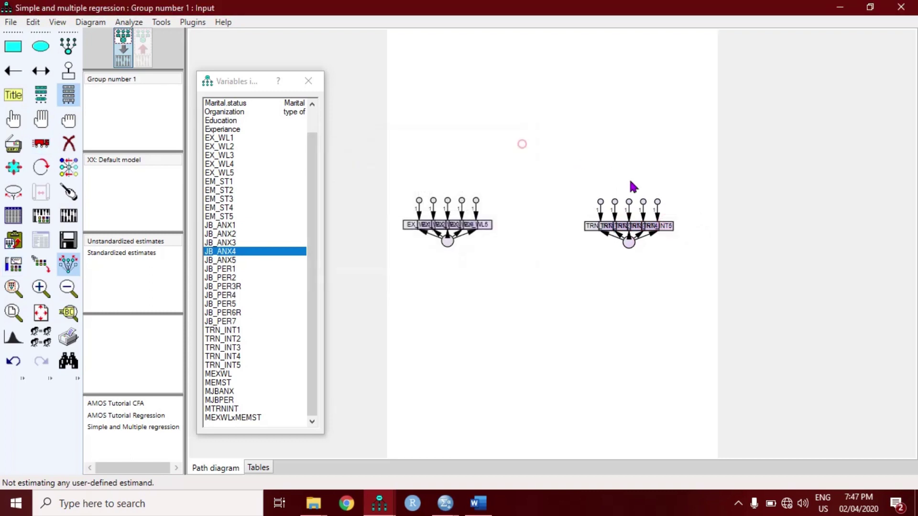
- Spread the indicators of both constructs apart horizontally and lower the EX_WL latent variable beneath its indicators
{"action": "left_click", "coordinate": [41, 143]}
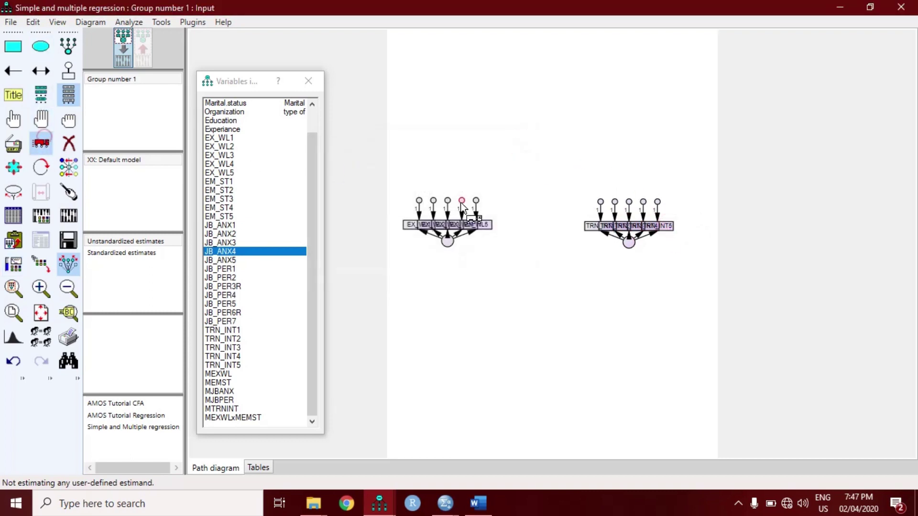
{"action": "left_click_drag", "start_coordinate": [662, 216], "coordinate": [716, 229]}
{"action": "left_click_drag", "start_coordinate": [410, 230], "coordinate": [364, 222]}
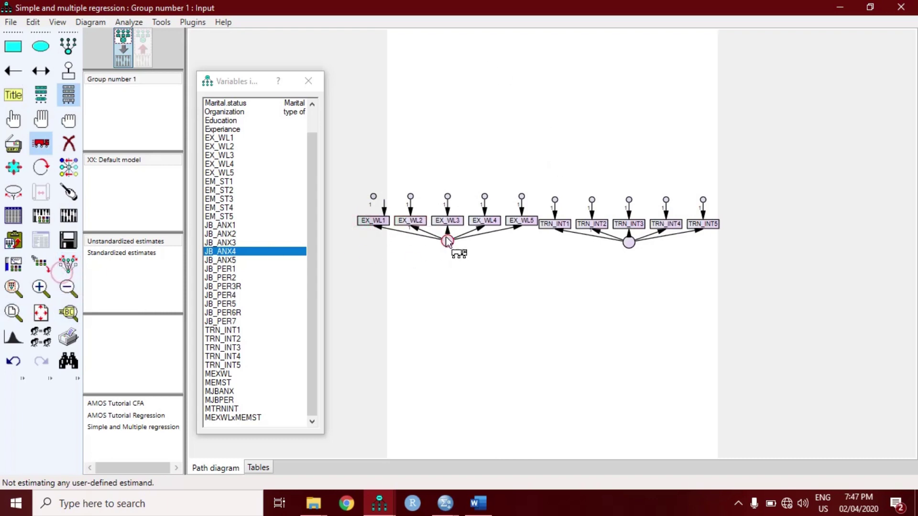
{"action": "left_click_drag", "start_coordinate": [449, 245], "coordinate": [449, 276]}
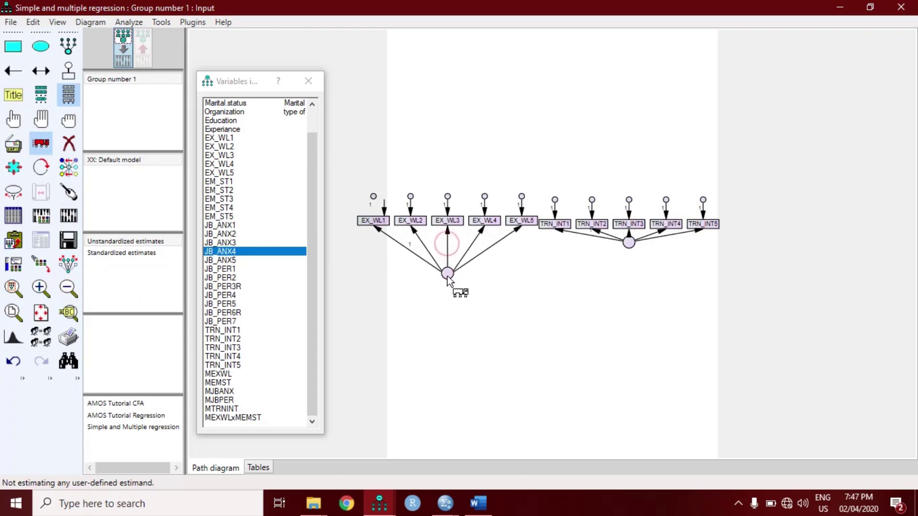
{"action": "double_click", "coordinate": [629, 242]}
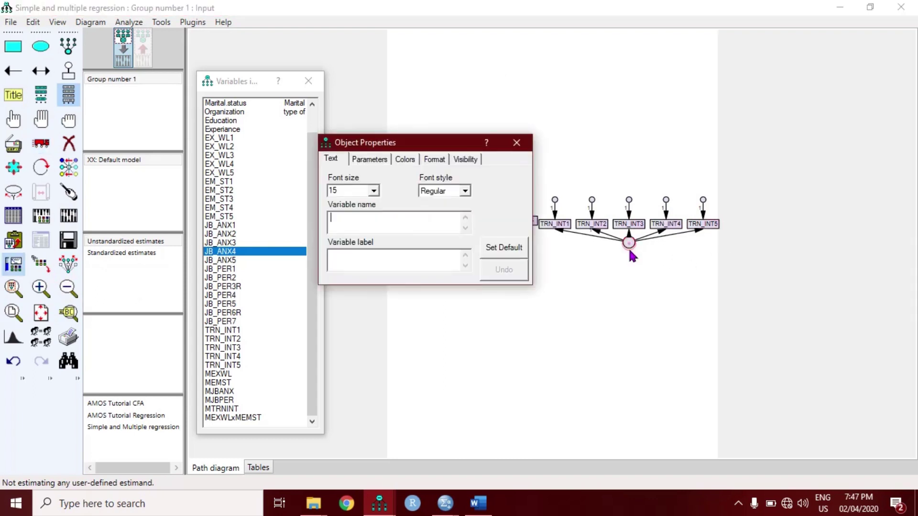
{"action": "left_click", "coordinate": [523, 149]}
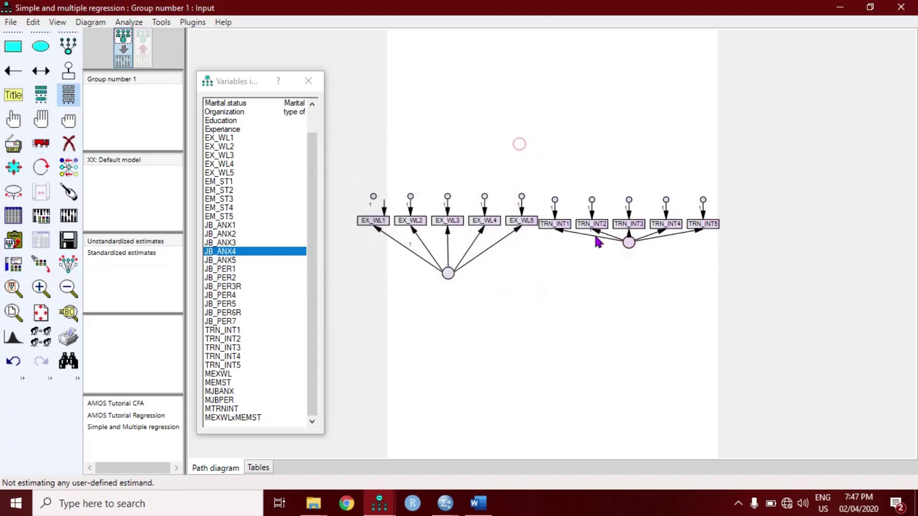
{"action": "double_click", "coordinate": [630, 243]}
{"action": "left_click", "coordinate": [518, 142]}
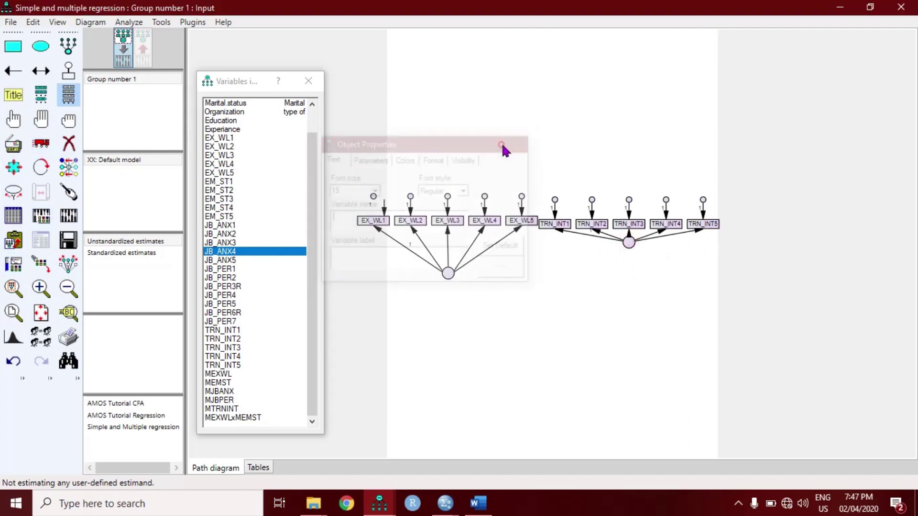
- Lower the TRN_INT latent variable to about the same level as the EX_WL one
{"action": "left_click", "coordinate": [41, 143]}
{"action": "left_click_drag", "start_coordinate": [630, 243], "coordinate": [632, 280]}
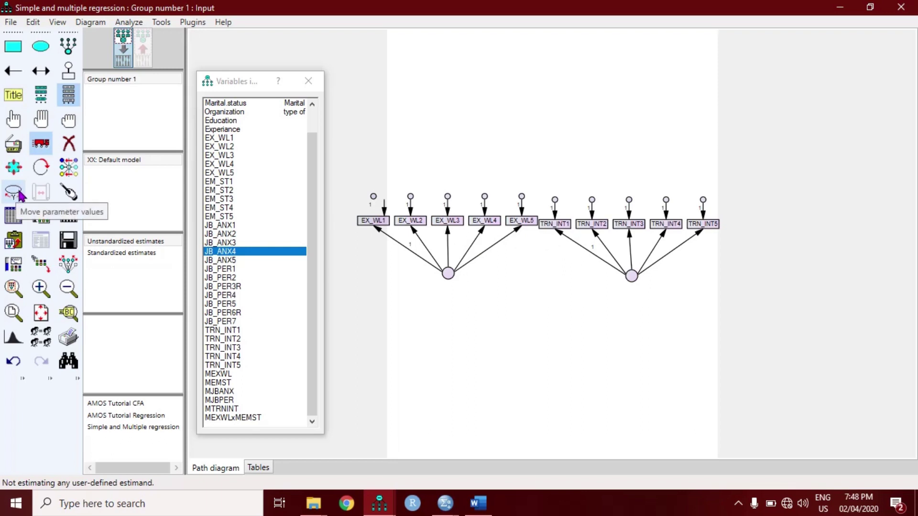
- Rotate the indicators so the TRN_INT set faces right of its latent variable and the EX_WL set faces left of its own
{"action": "left_click", "coordinate": [42, 168]}
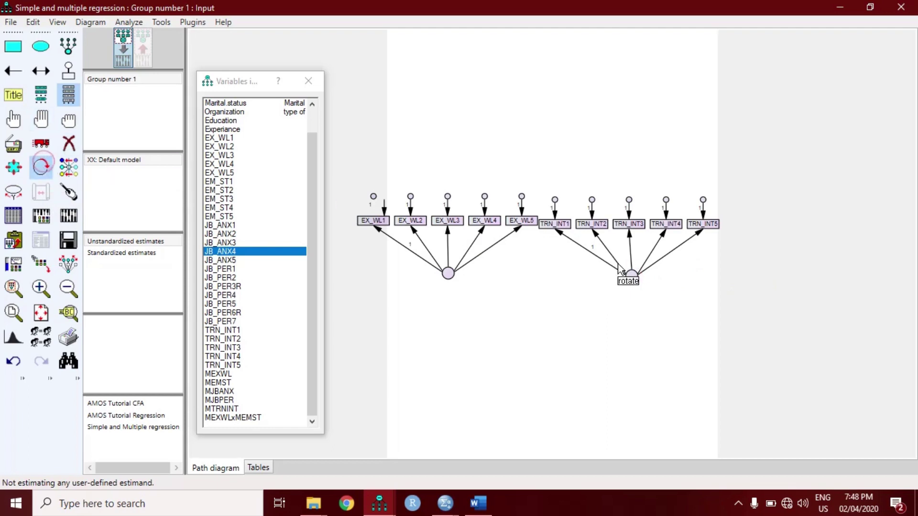
{"action": "left_click", "coordinate": [632, 276]}
{"action": "left_click", "coordinate": [448, 273]}
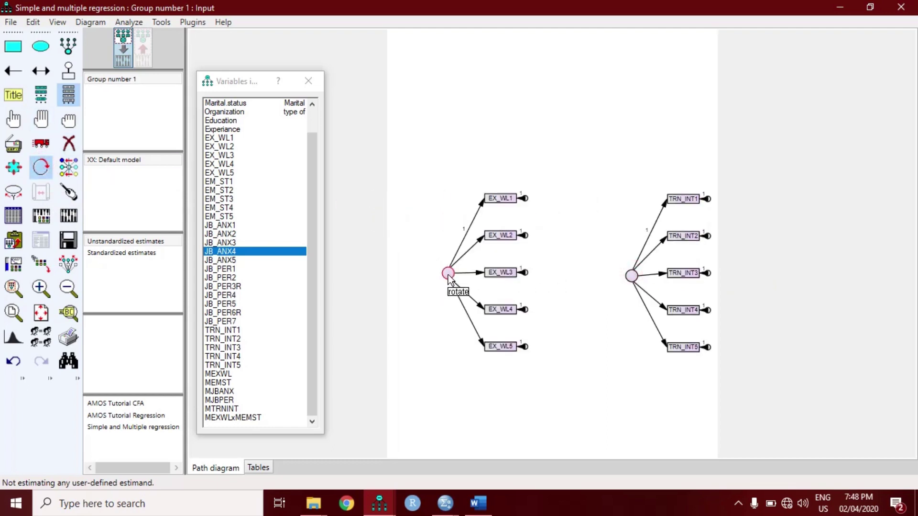
{"action": "left_click", "coordinate": [448, 273]}
{"action": "left_click", "coordinate": [448, 273]}
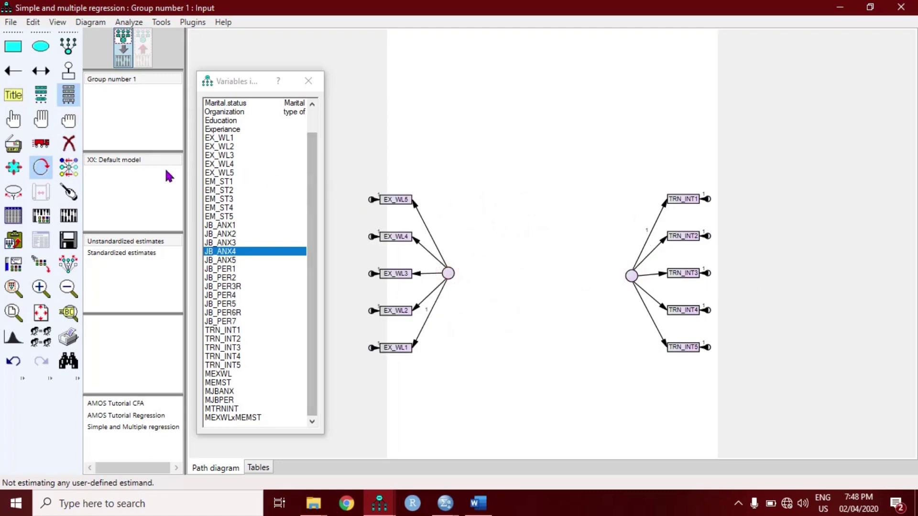
- Move the error terms of both constructs outward from their indicator boxes with symmetries preserved
{"action": "left_click", "coordinate": [69, 263]}
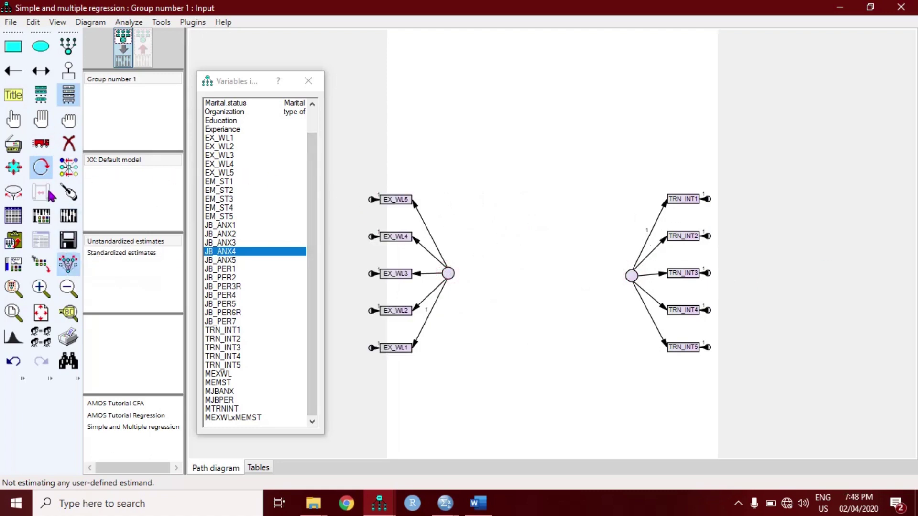
{"action": "left_click", "coordinate": [40, 142]}
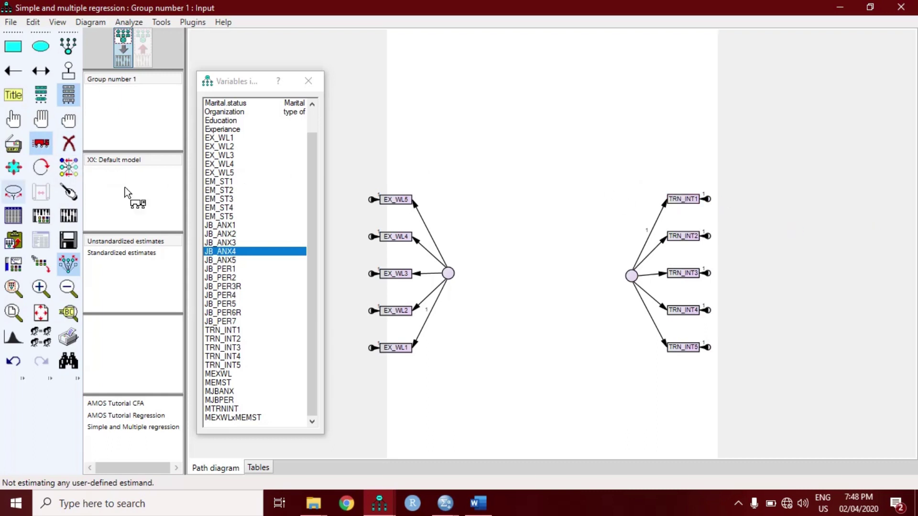
{"action": "left_click_drag", "start_coordinate": [709, 200], "coordinate": [729, 200]}
{"action": "left_click_drag", "start_coordinate": [374, 200], "coordinate": [351, 201]}
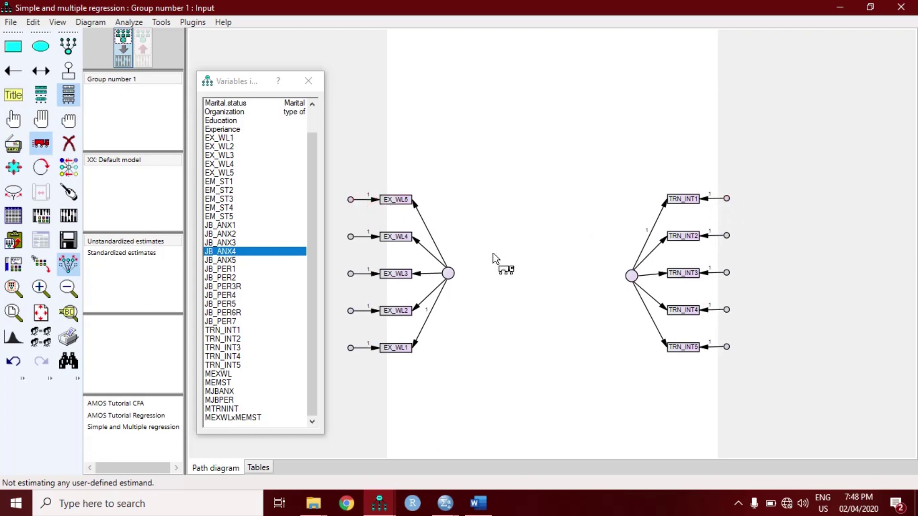
- Move both measurement models inward onto the page and level them with each other
{"action": "left_click_drag", "start_coordinate": [452, 273], "coordinate": [507, 272]}
{"action": "left_click_drag", "start_coordinate": [632, 276], "coordinate": [615, 273]}
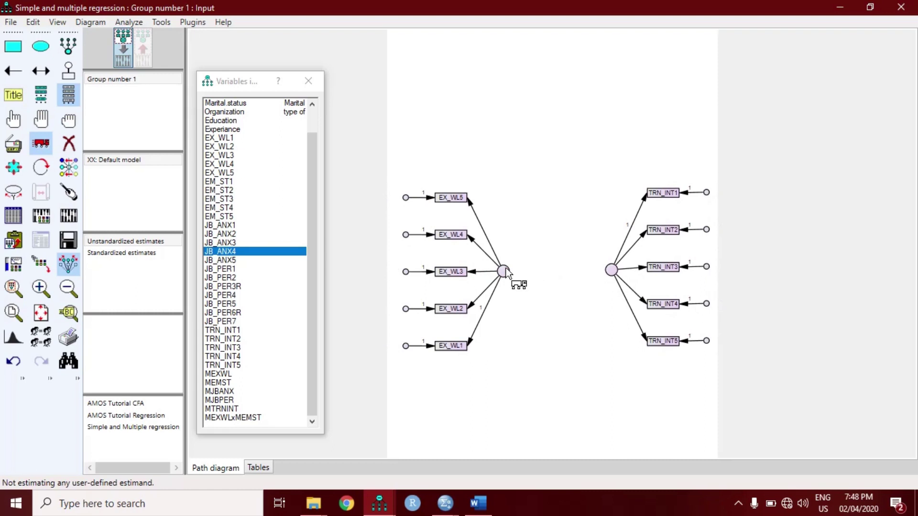
{"action": "left_click_drag", "start_coordinate": [506, 272], "coordinate": [505, 269]}
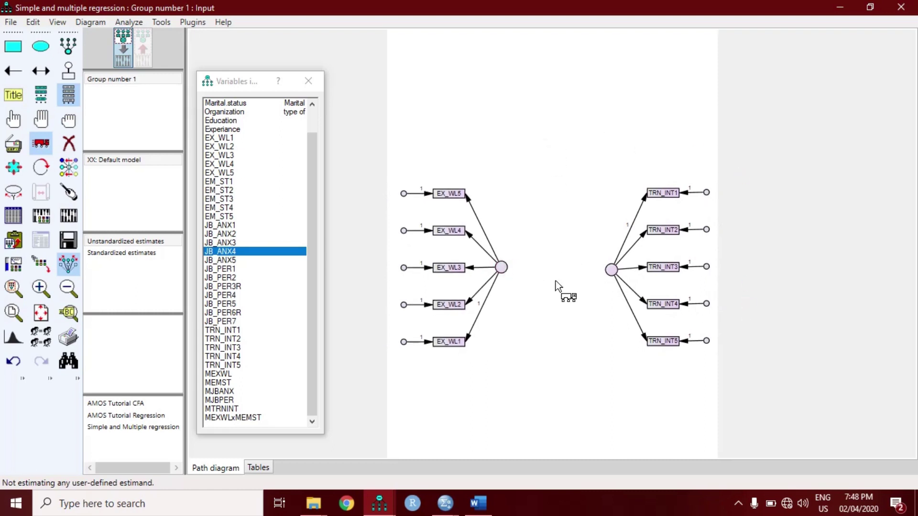
- Enlarge the EX_WL and TRN_INT latent variable circles into wide ellipses of similar size
{"action": "left_click", "coordinate": [13, 167]}
{"action": "left_click_drag", "start_coordinate": [503, 269], "coordinate": [524, 280]}
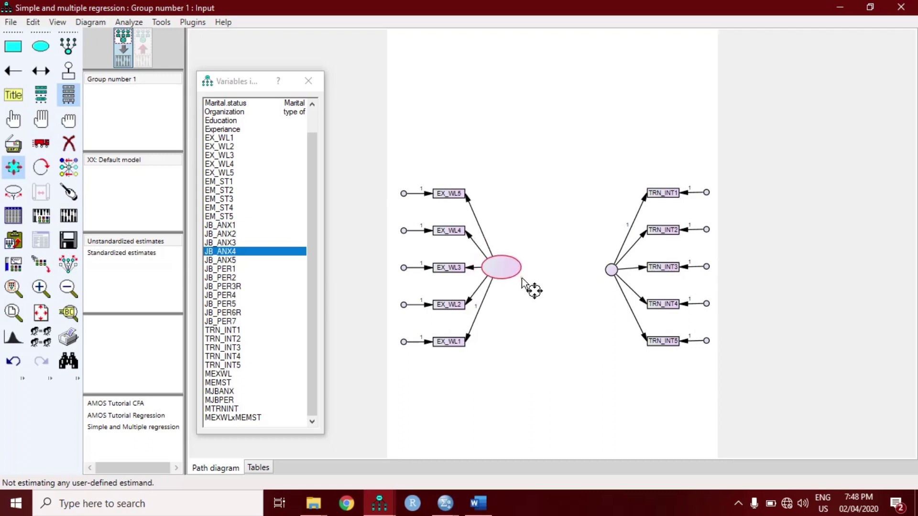
{"action": "mouse_move", "coordinate": [605, 272]}
{"action": "left_mouse_down"}
{"action": "mouse_move", "coordinate": [595, 293]}
{"action": "mouse_move", "coordinate": [584, 285]}
{"action": "mouse_move", "coordinate": [593, 286]}
{"action": "left_mouse_up"}
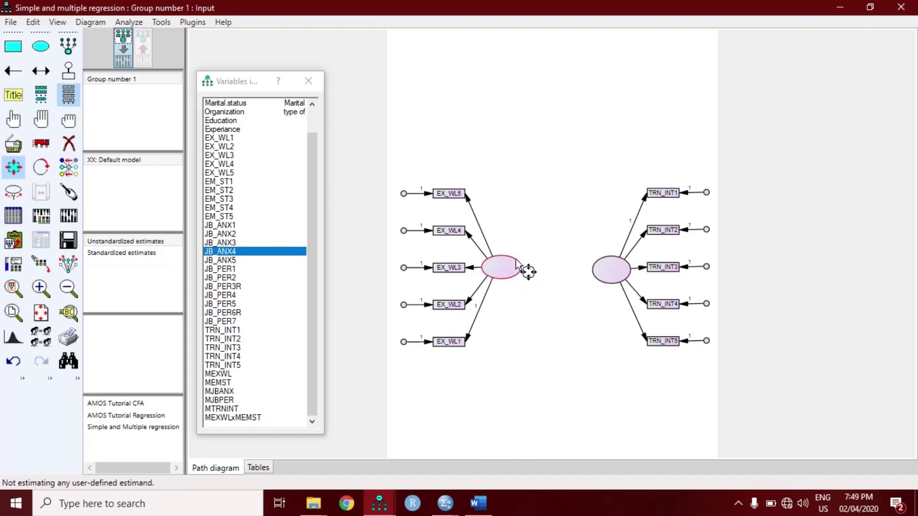
- Move the two latent variables closer together at the same height, leaving a small gap between them
{"action": "left_click", "coordinate": [41, 142]}
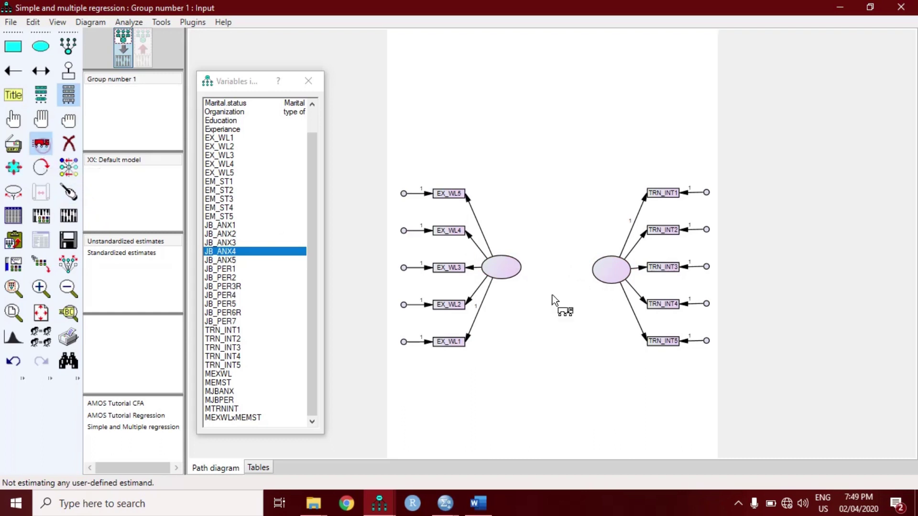
{"action": "left_click_drag", "start_coordinate": [515, 274], "coordinate": [547, 275]}
{"action": "left_click_drag", "start_coordinate": [619, 268], "coordinate": [597, 273]}
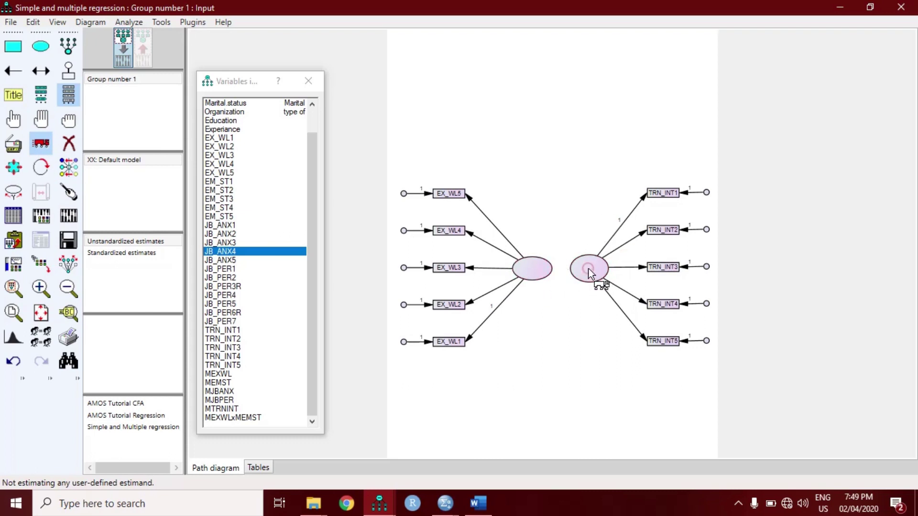
{"action": "left_click_drag", "start_coordinate": [589, 274], "coordinate": [593, 275]}
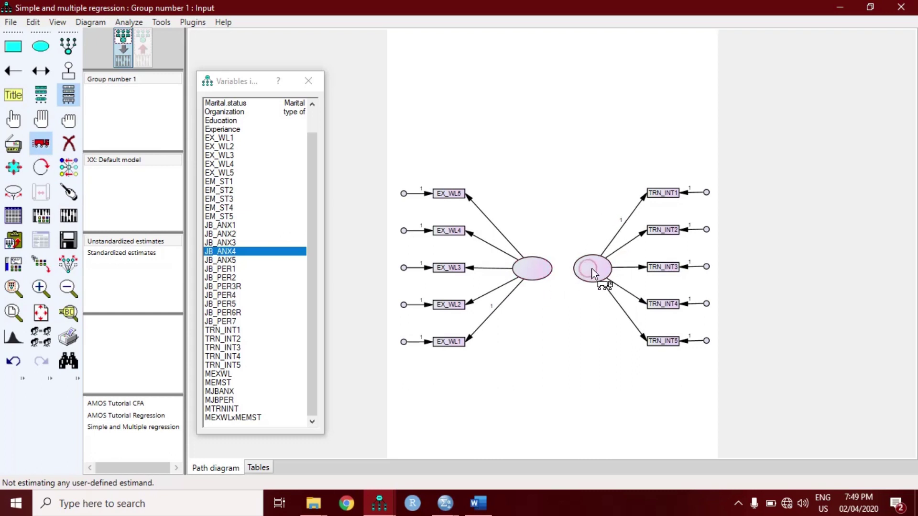
- Select all objects and resize them together so the error term circles are large enough for labels
{"action": "left_click", "coordinate": [43, 127]}
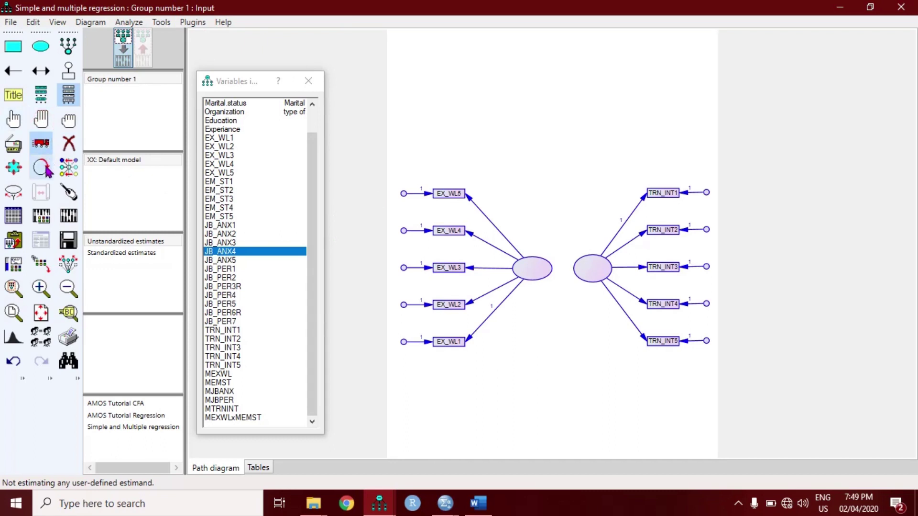
{"action": "left_click", "coordinate": [14, 167]}
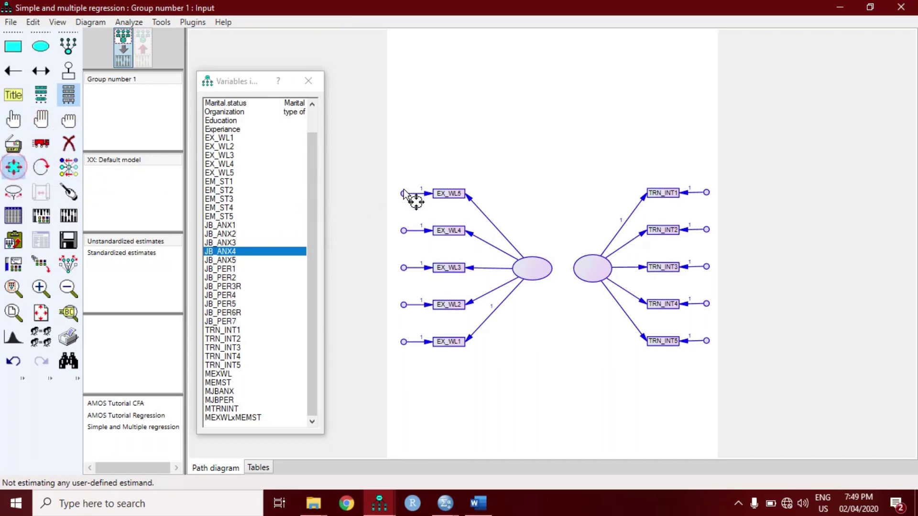
{"action": "left_click_drag", "start_coordinate": [402, 195], "coordinate": [416, 204]}
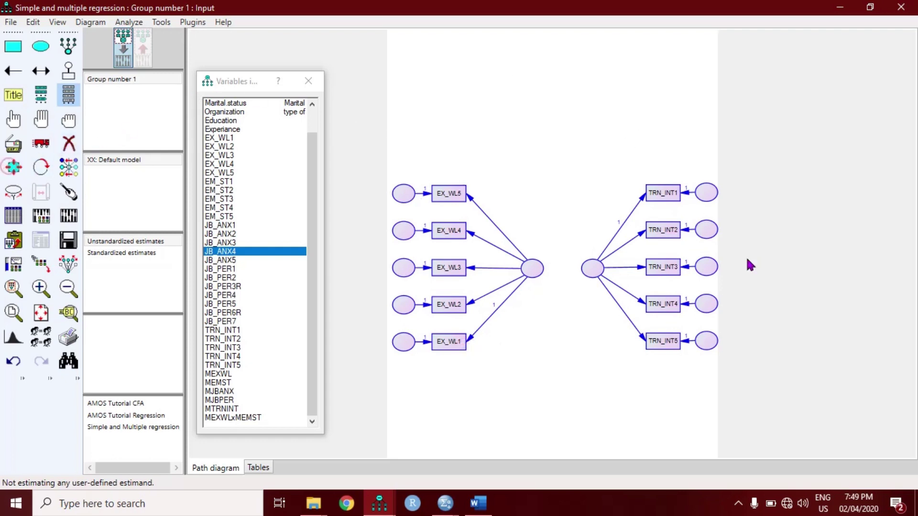
- Name the TRN_INT latent variable Dependent and the EX_WL latent variable Independent
{"action": "double_click", "coordinate": [594, 268]}
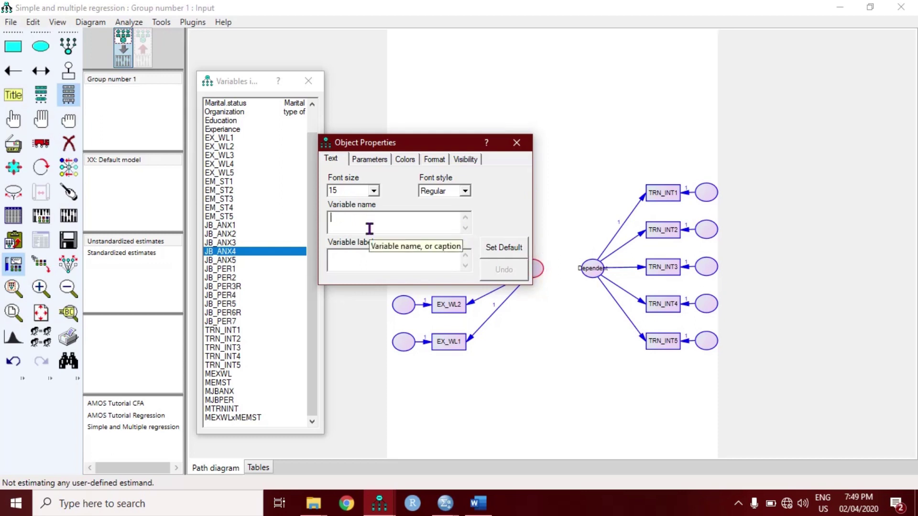
{"action": "type", "text": "Indepene"}
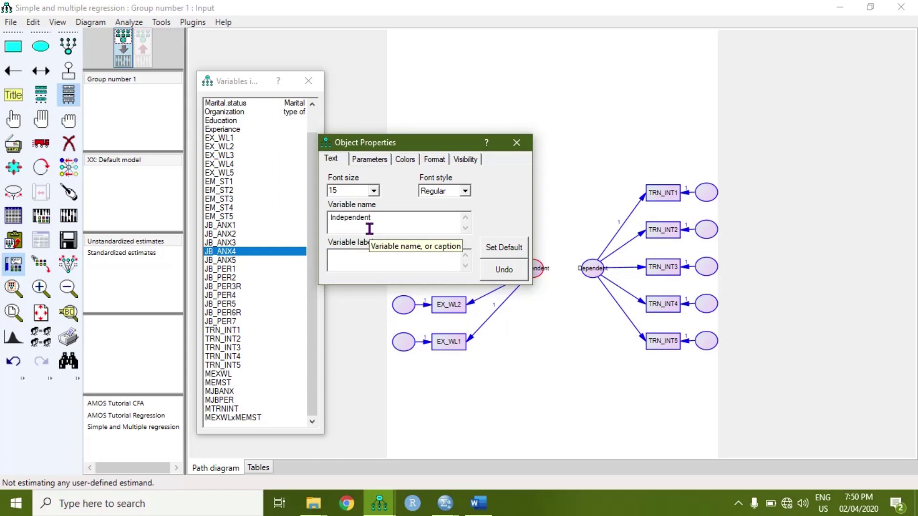
{"action": "left_click", "coordinate": [517, 142]}
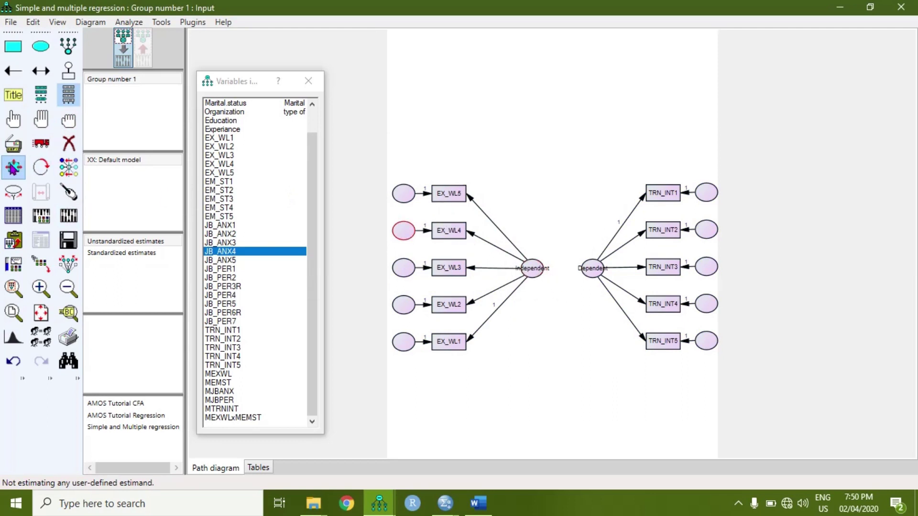
- Select only the Independent and Dependent latent variables and enlarge their ellipses to fit the names
{"action": "left_click", "coordinate": [14, 120]}
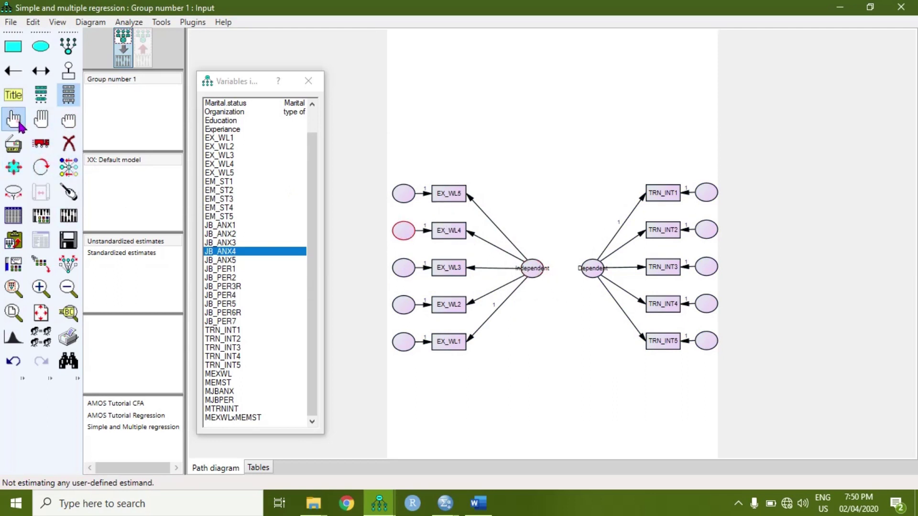
{"action": "double_click", "coordinate": [533, 268]}
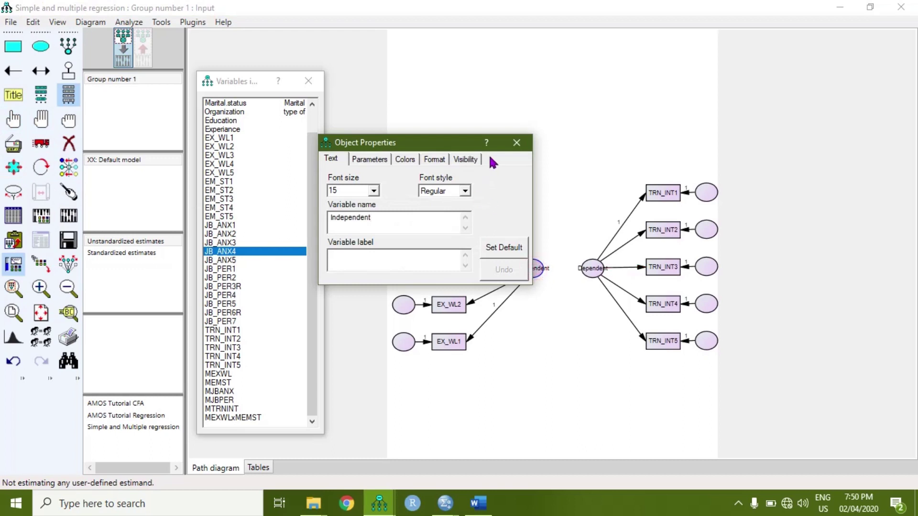
{"action": "left_click", "coordinate": [516, 142]}
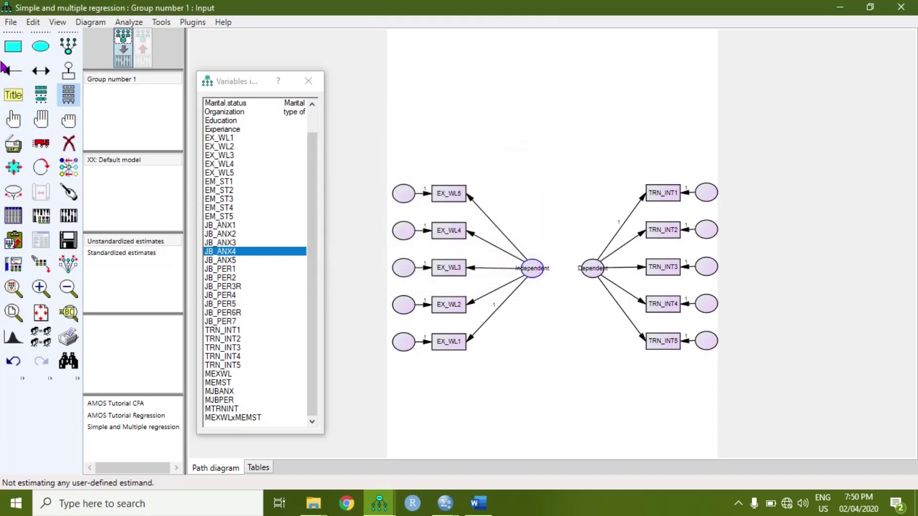
{"action": "left_click", "coordinate": [14, 119]}
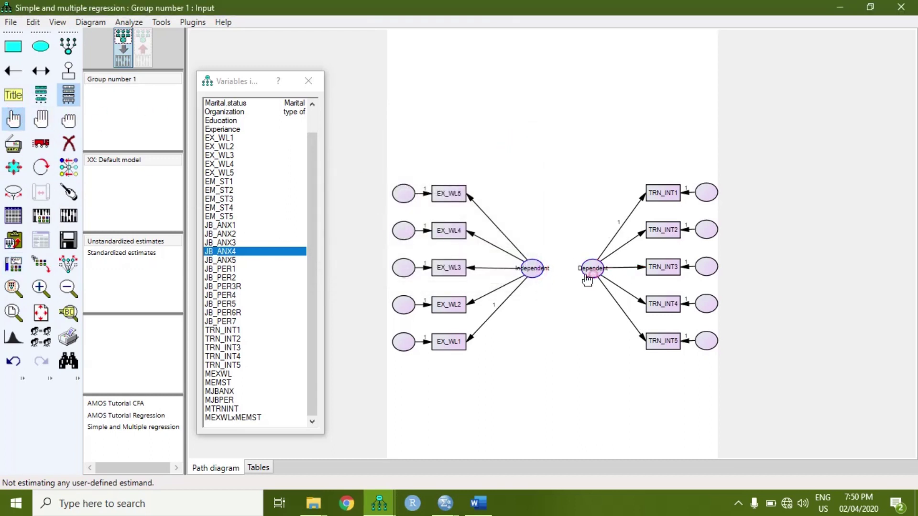
{"action": "left_click", "coordinate": [13, 166]}
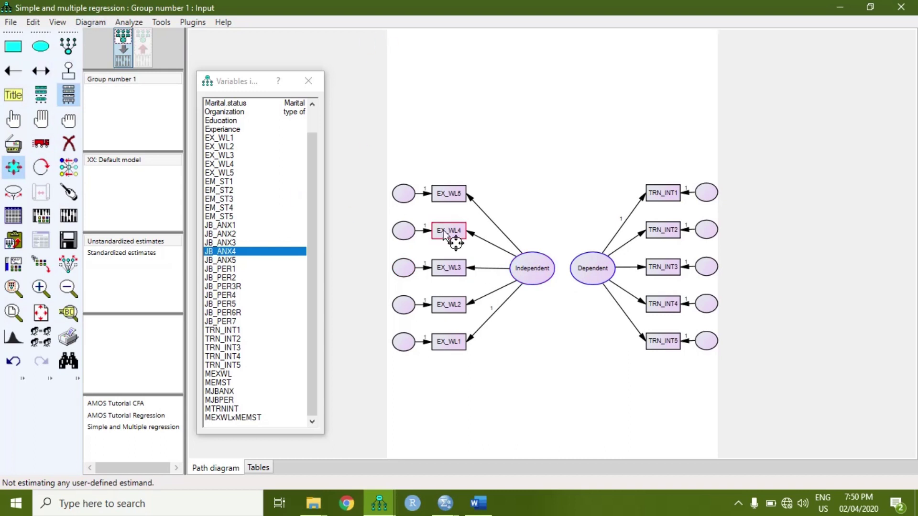
- Add a unique error variable to the Dependent latent variable and rotate it around until it sits directly above
{"action": "left_click", "coordinate": [68, 72]}
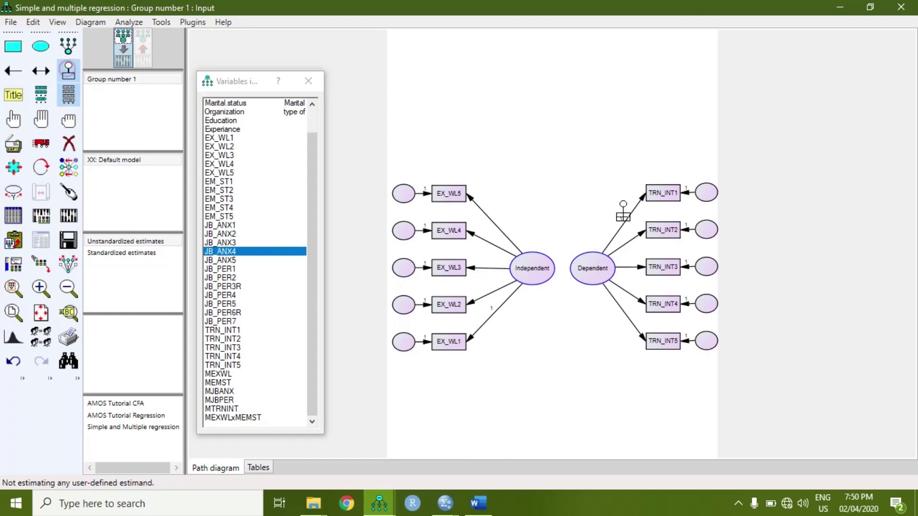
{"action": "left_click", "coordinate": [590, 249]}
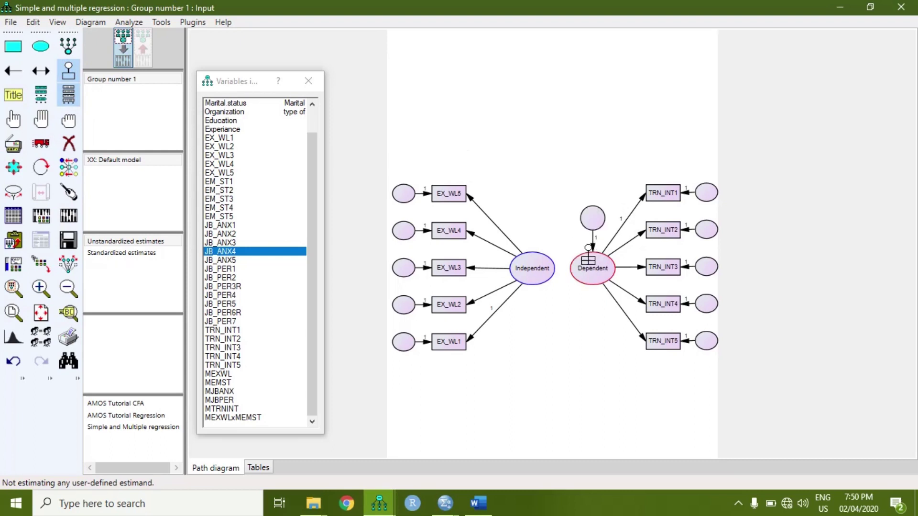
{"action": "left_click", "coordinate": [592, 246]}
{"action": "left_click", "coordinate": [591, 245]}
{"action": "left_click", "coordinate": [591, 245]}
{"action": "left_click", "coordinate": [592, 246]}
{"action": "left_click", "coordinate": [591, 245]}
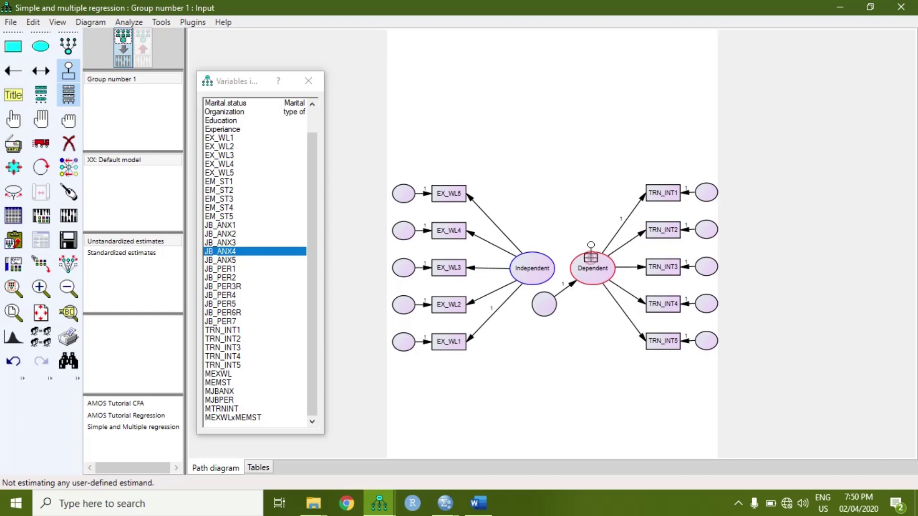
{"action": "left_click", "coordinate": [591, 246]}
{"action": "left_click", "coordinate": [591, 245]}
{"action": "left_click", "coordinate": [591, 245]}
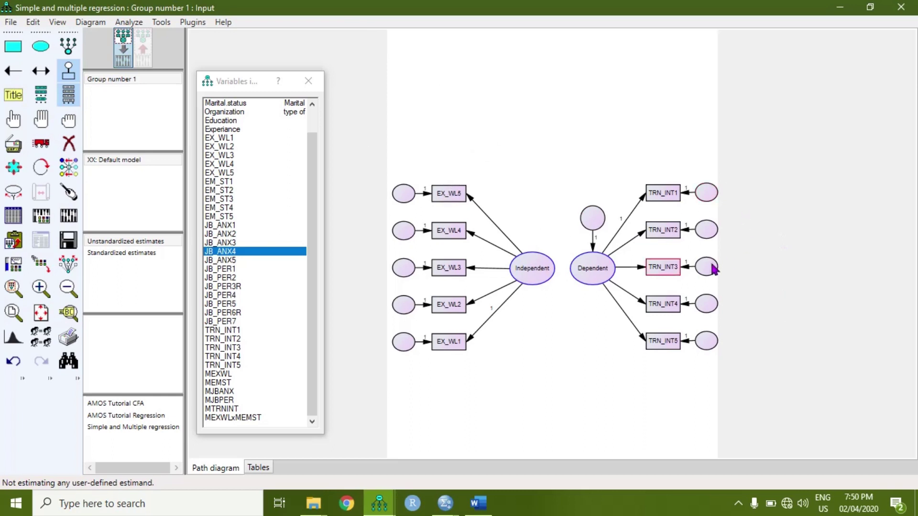
- Draw a regression path from Independent to Dependent and close the dataset variable list
{"action": "left_click", "coordinate": [19, 76]}
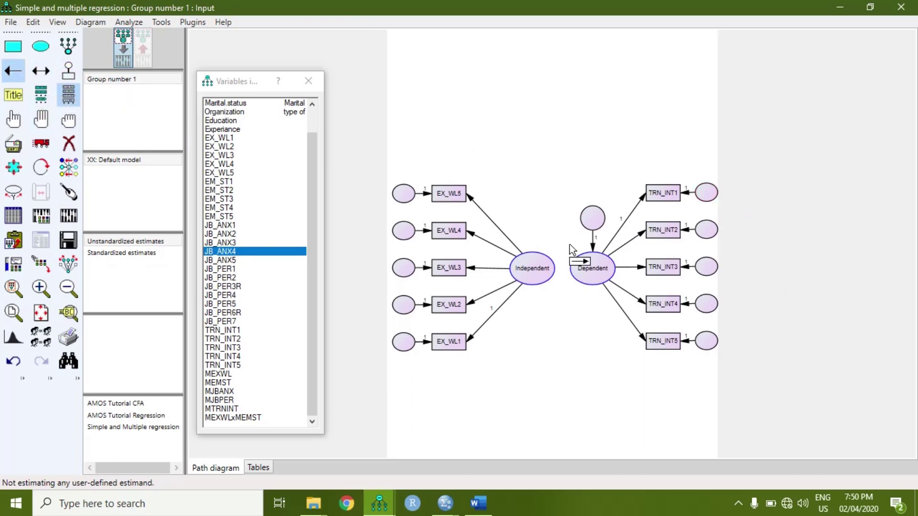
{"action": "left_click_drag", "start_coordinate": [557, 271], "coordinate": [589, 275]}
{"action": "left_click", "coordinate": [314, 84]}
{"action": "left_click", "coordinate": [314, 84]}
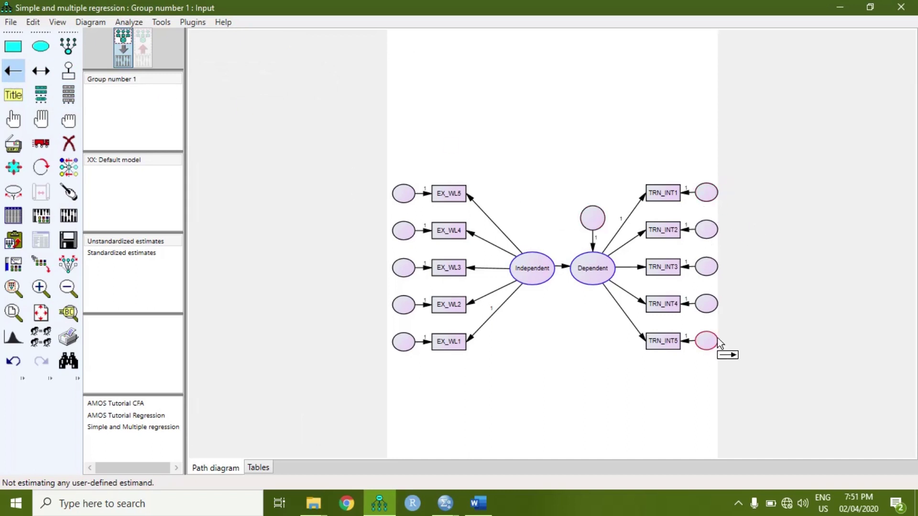
- Name all unnamed error terms automatically with the Name Unobserved Variables plugin
{"action": "left_click", "coordinate": [192, 22]}
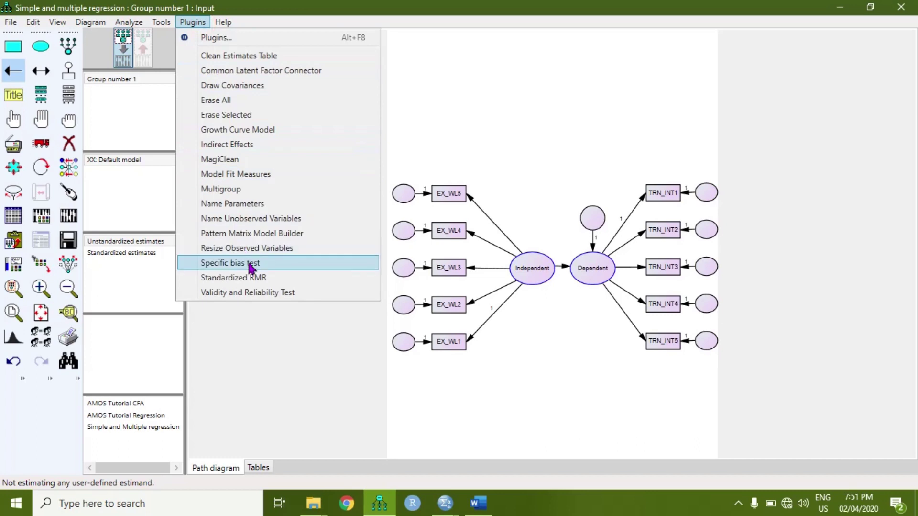
{"action": "left_click", "coordinate": [258, 222]}
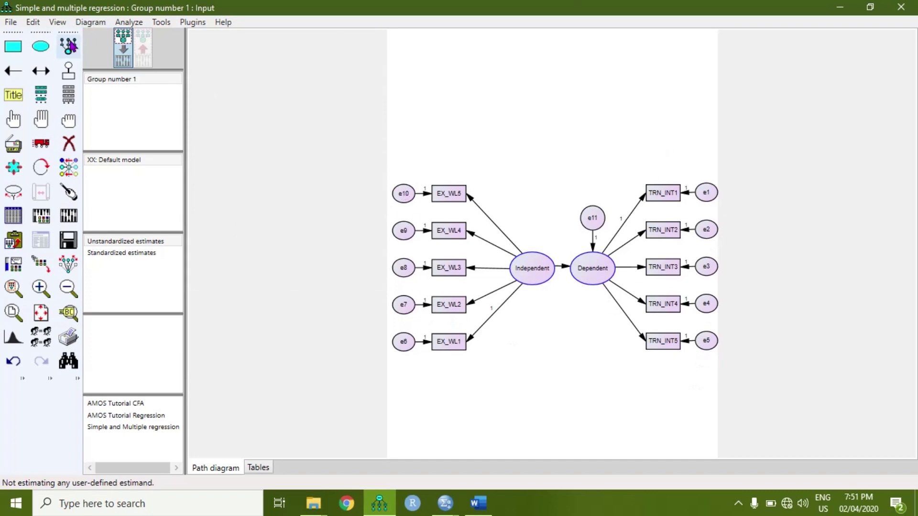
- Change the page layout's paper size to Landscape - A4 in the interface properties
{"action": "left_click", "coordinate": [36, 23]}
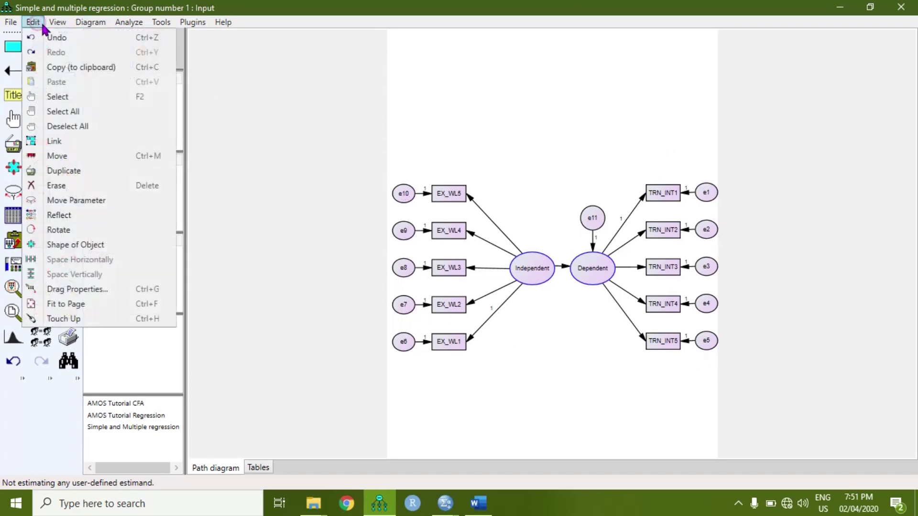
{"action": "left_click", "coordinate": [72, 36]}
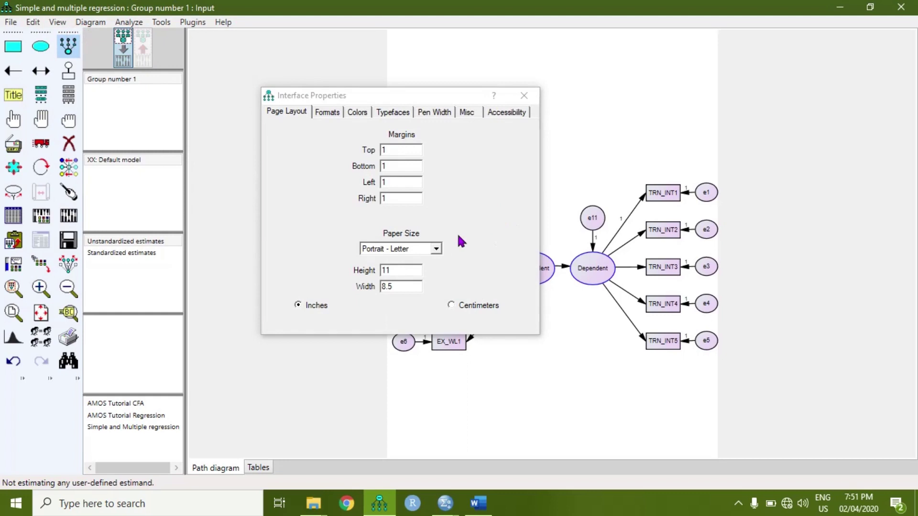
{"action": "left_click", "coordinate": [437, 248]}
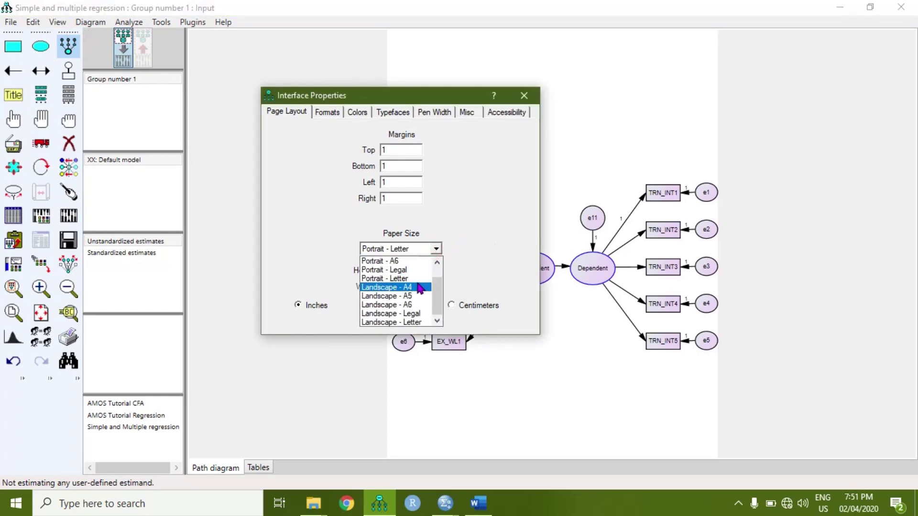
{"action": "left_click", "coordinate": [415, 285]}
{"action": "left_click", "coordinate": [525, 96]}
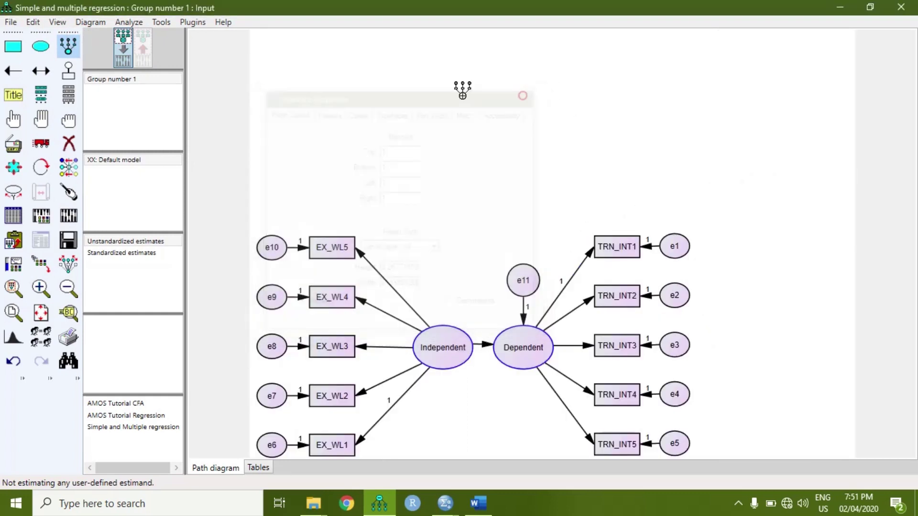
- Select the whole path diagram, move it up to the middle of the page and deselect all objects
{"action": "left_click", "coordinate": [41, 119]}
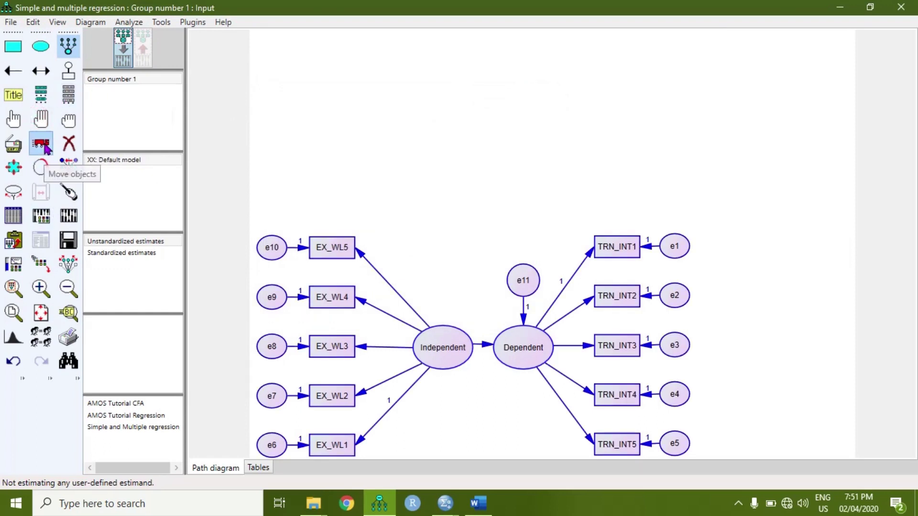
{"action": "double_click", "coordinate": [462, 346]}
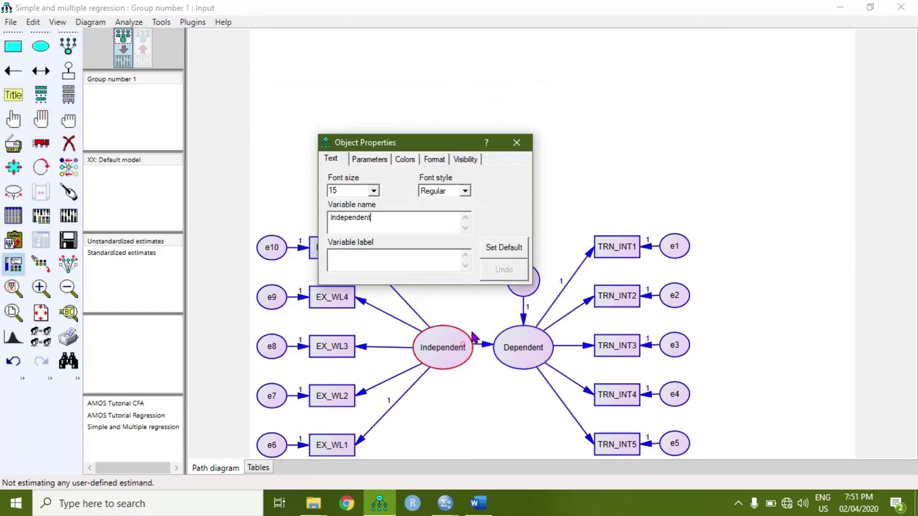
{"action": "left_click", "coordinate": [518, 142]}
{"action": "left_click", "coordinate": [42, 143]}
{"action": "left_click_drag", "start_coordinate": [463, 348], "coordinate": [521, 253]}
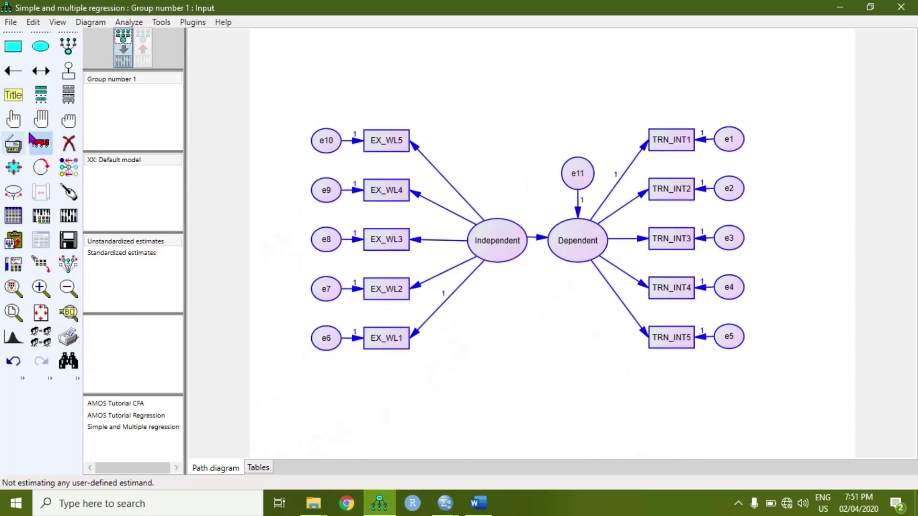
{"action": "left_click", "coordinate": [41, 143]}
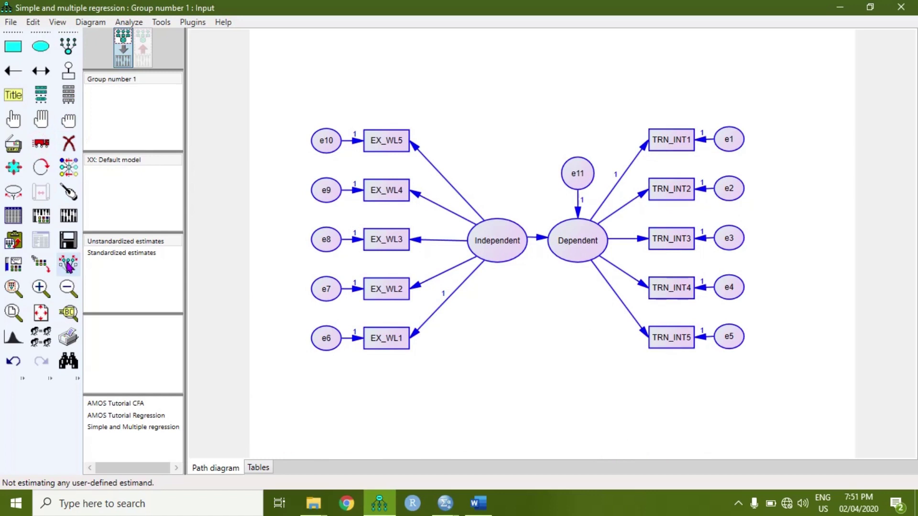
{"action": "left_click", "coordinate": [68, 121]}
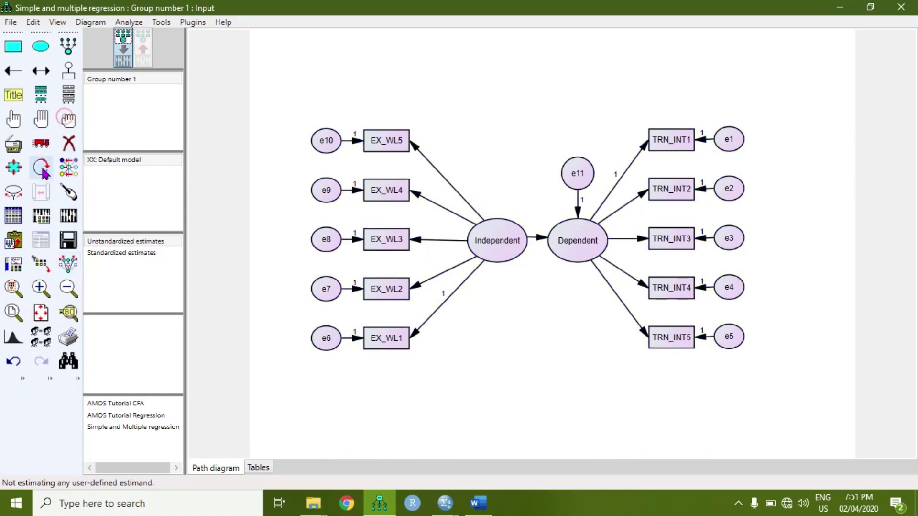
- Move Dependent with its indicators and error terms farther from Independent, preserving symmetries
{"action": "left_click", "coordinate": [42, 143]}
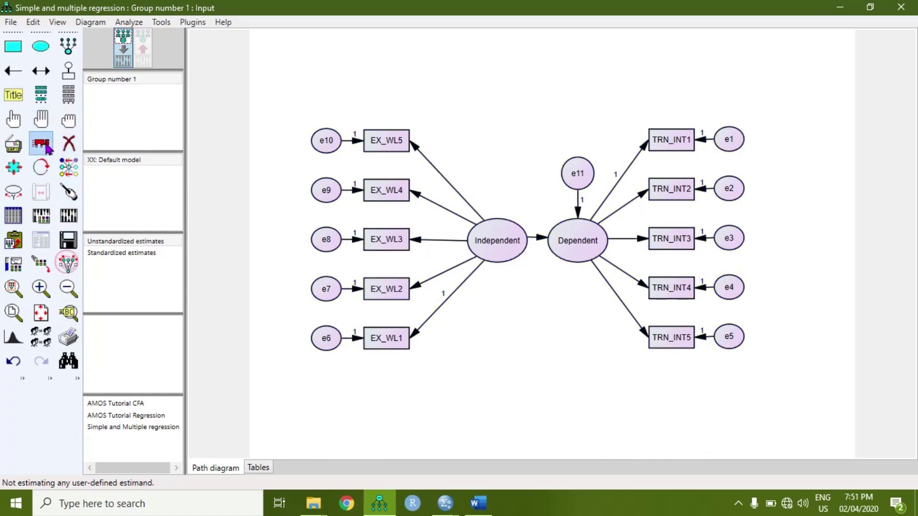
{"action": "mouse_move", "coordinate": [598, 247]}
{"action": "left_mouse_down"}
{"action": "mouse_move", "coordinate": [626, 246]}
{"action": "mouse_move", "coordinate": [601, 244]}
{"action": "left_mouse_up"}
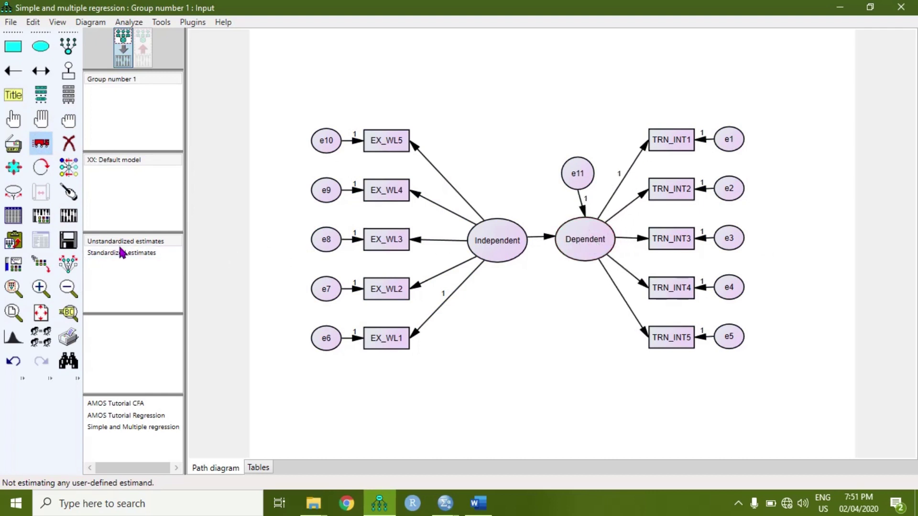
{"action": "left_click", "coordinate": [68, 263]}
{"action": "left_click_drag", "start_coordinate": [604, 239], "coordinate": [670, 242]}
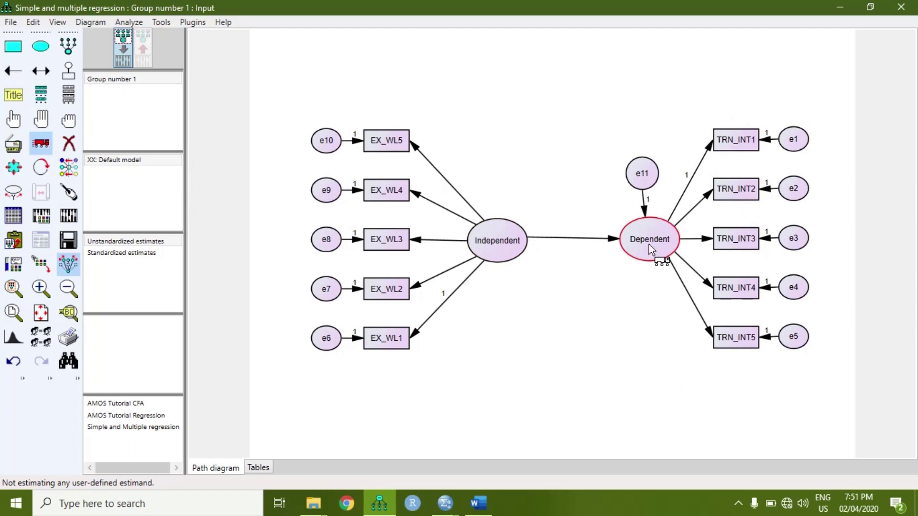
- Touch up the arrow connections at the Dependent and Independent latent variables
{"action": "left_click", "coordinate": [68, 192]}
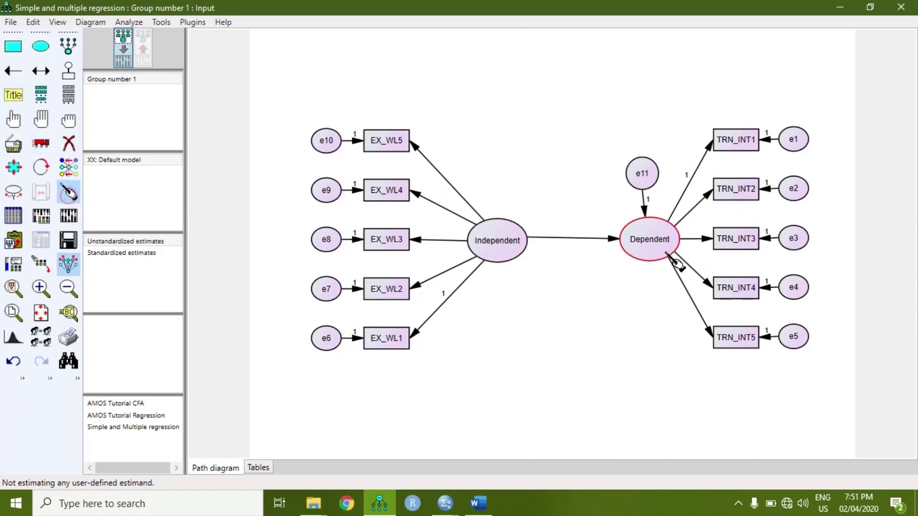
{"action": "left_click", "coordinate": [655, 238]}
{"action": "left_click", "coordinate": [524, 239]}
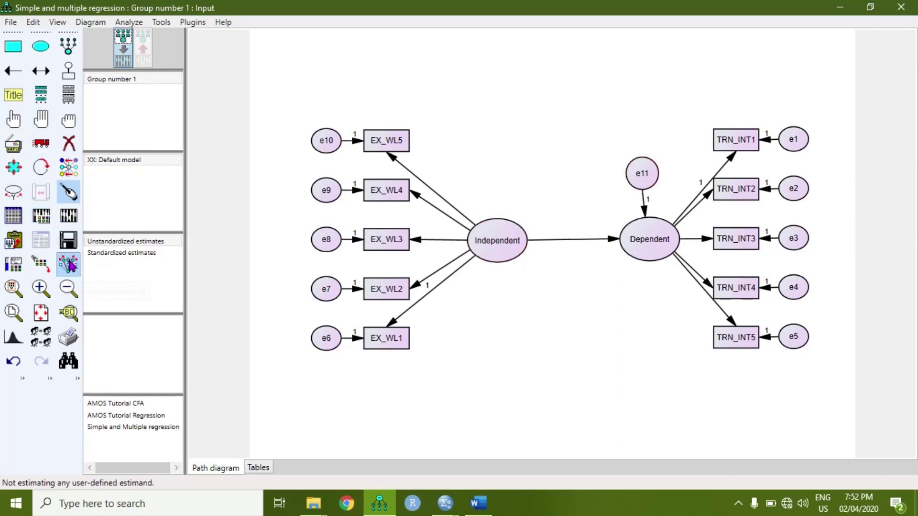
- Enable squared multiple correlations in the analysis output and turn off residual moments and modification indices
{"action": "left_click", "coordinate": [42, 220]}
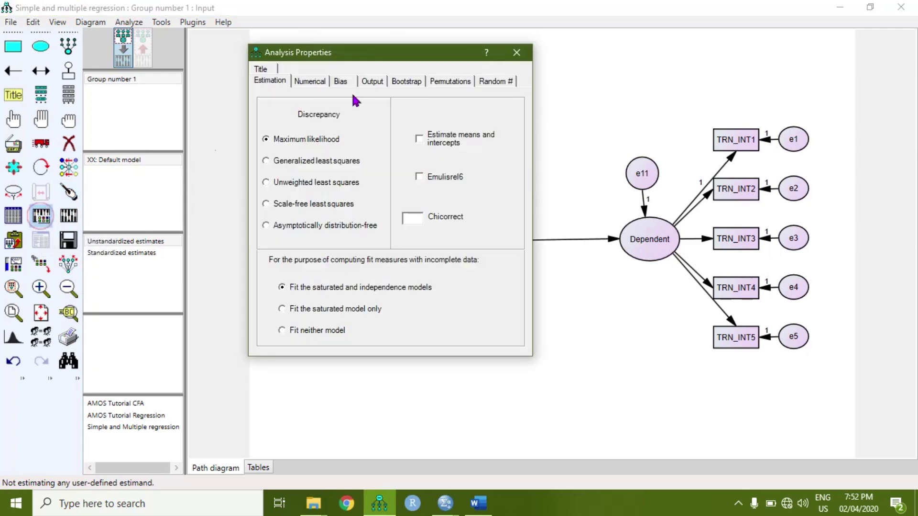
{"action": "left_click", "coordinate": [375, 86]}
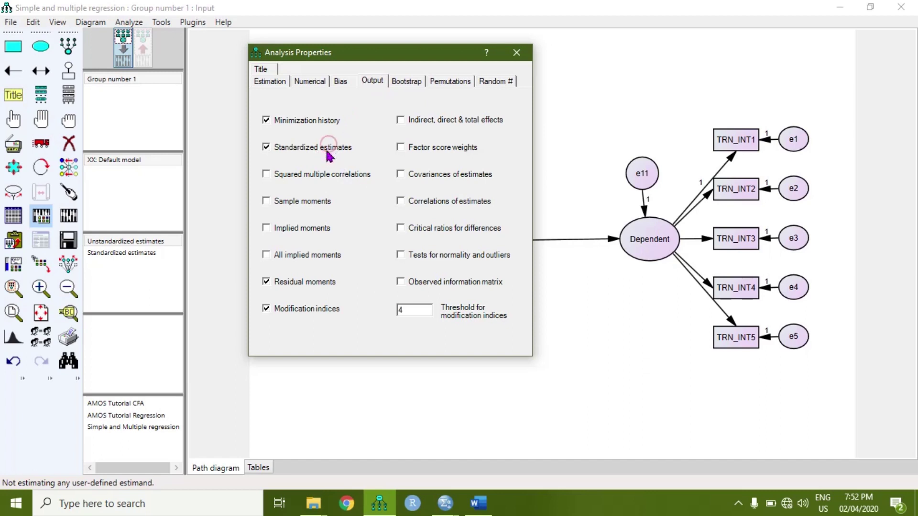
{"action": "left_click", "coordinate": [338, 175]}
{"action": "left_click", "coordinate": [266, 308]}
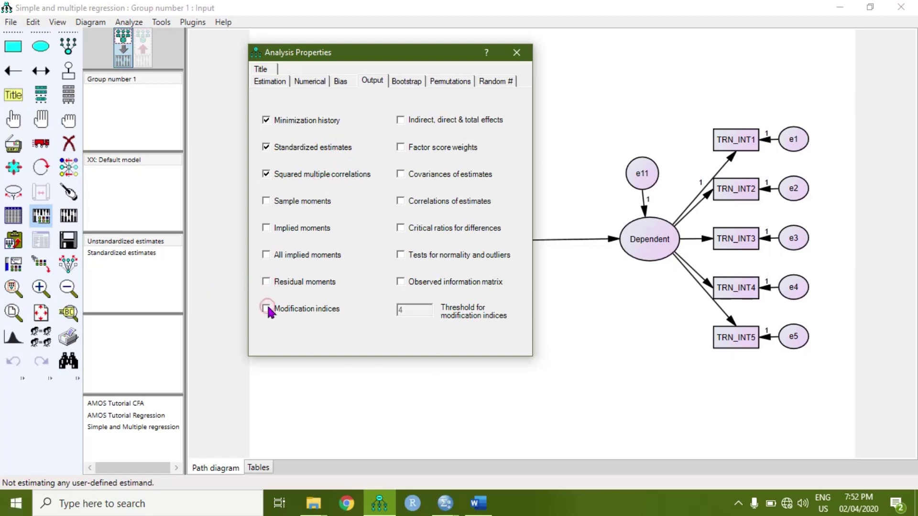
{"action": "left_click", "coordinate": [517, 53]}
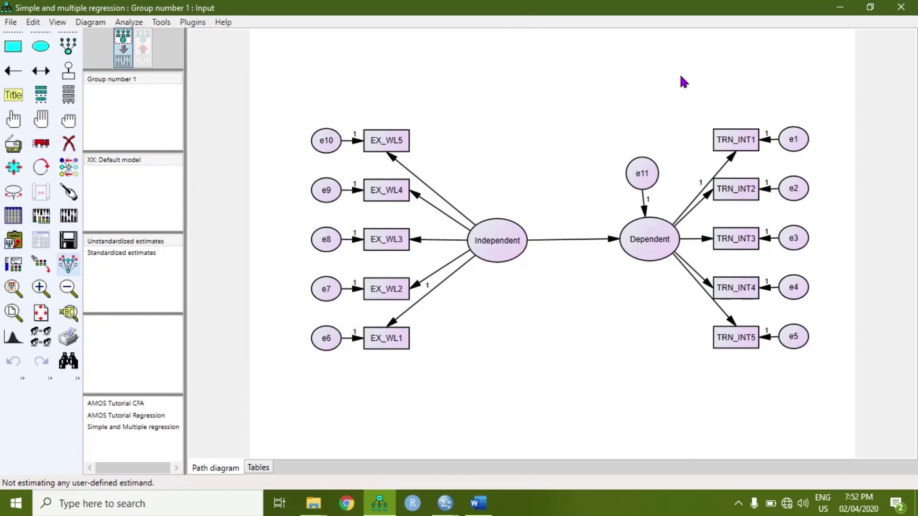
- Calculate the model estimates and display the standardized estimates on the output path diagram
{"action": "left_click", "coordinate": [69, 219]}
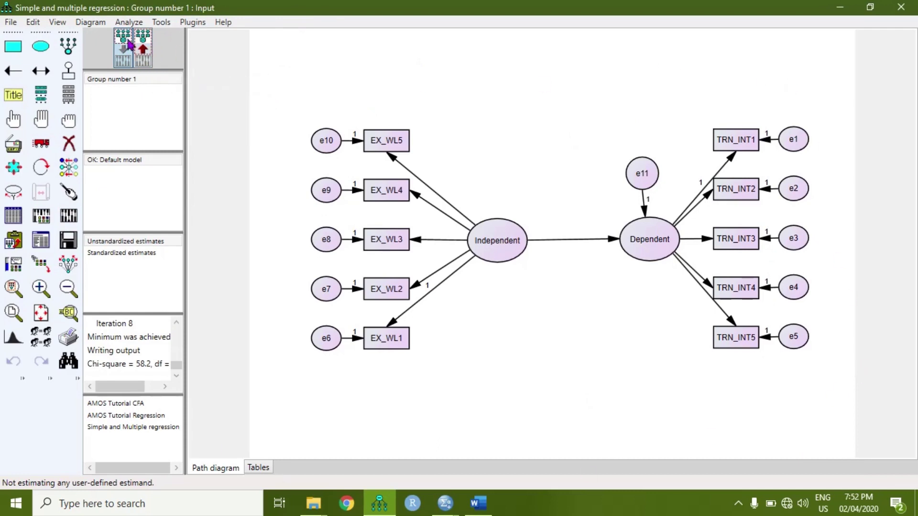
{"action": "left_click", "coordinate": [147, 54]}
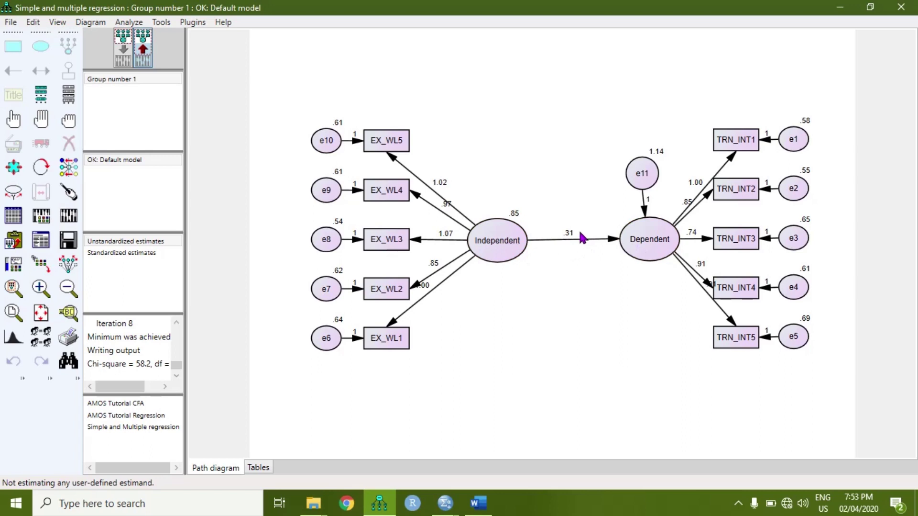
{"action": "left_click", "coordinate": [136, 256]}
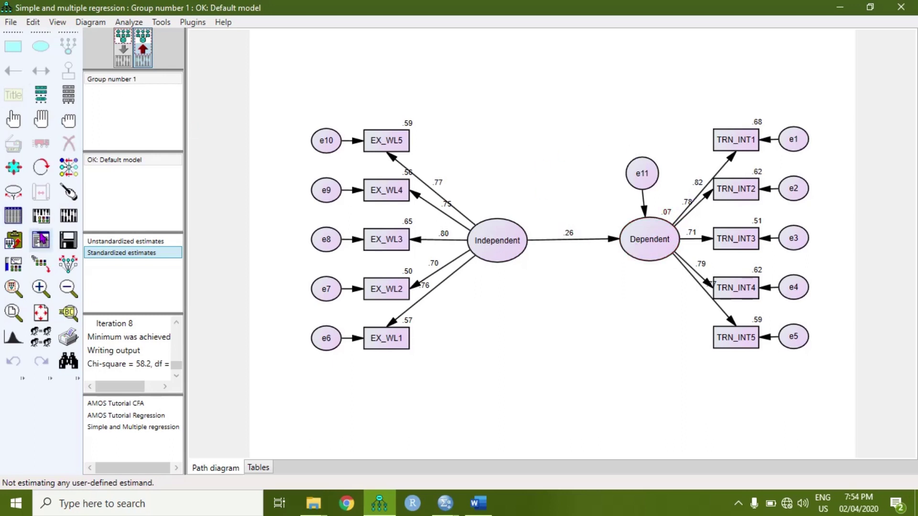
- Open the text output of the analysis and narrow its navigation tree to widen the results area
{"action": "left_click", "coordinate": [41, 244]}
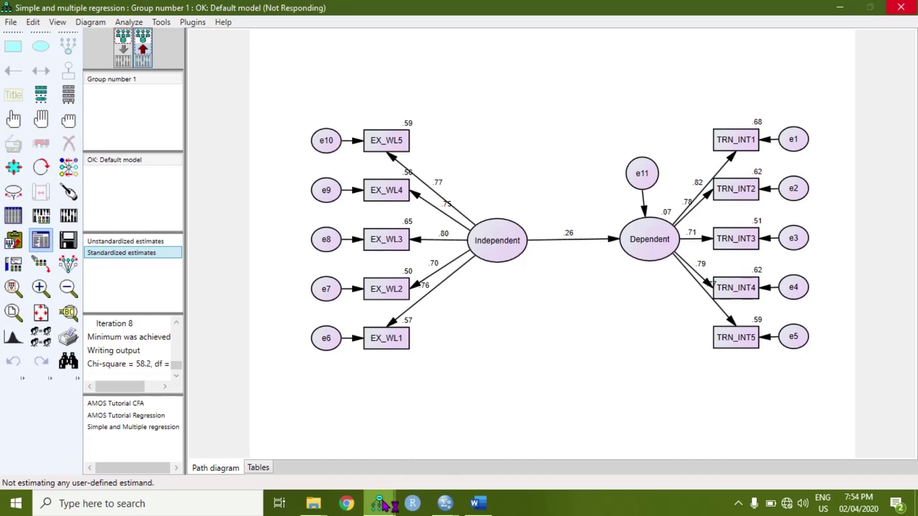
{"action": "mouse_move", "coordinate": [385, 503]}
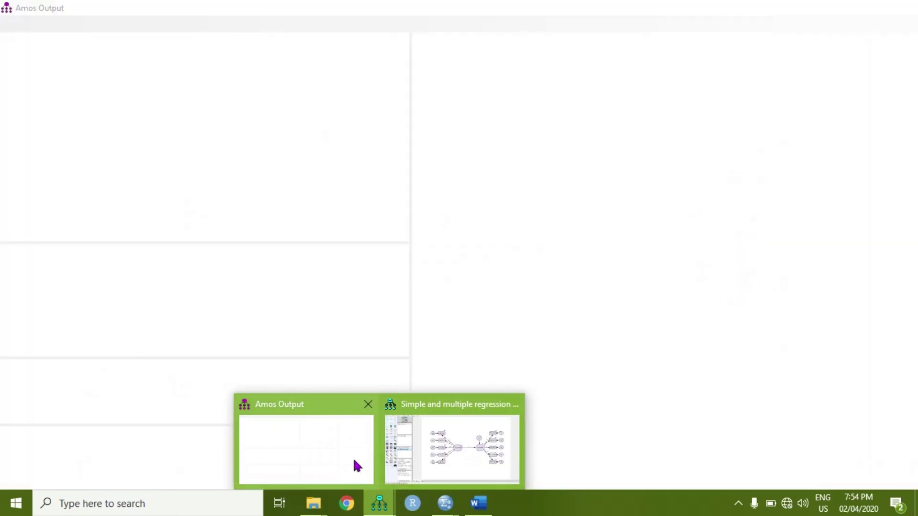
{"action": "left_click", "coordinate": [356, 465]}
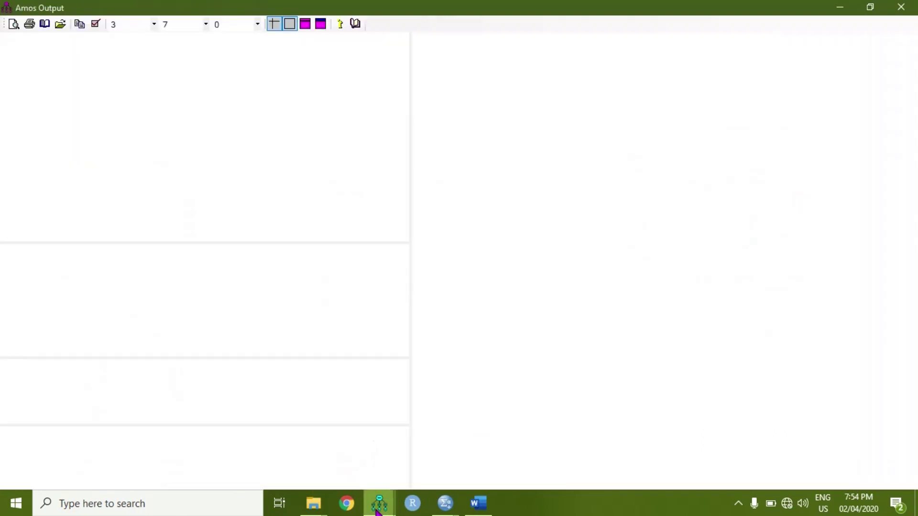
{"action": "mouse_move", "coordinate": [378, 510]}
{"action": "left_click_drag", "start_coordinate": [410, 238], "coordinate": [215, 211]}
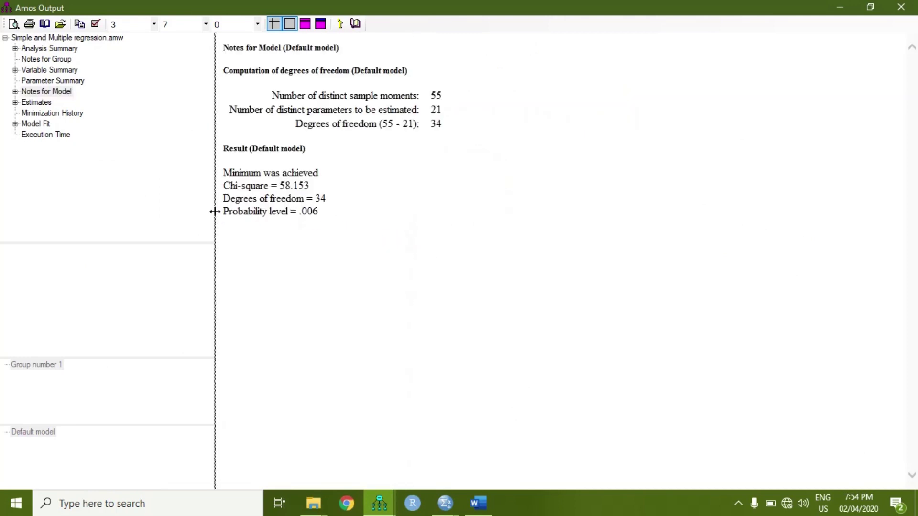
- Examine the regression weight of Independent on Dependent in the Estimates section of the output
{"action": "left_click", "coordinate": [35, 103]}
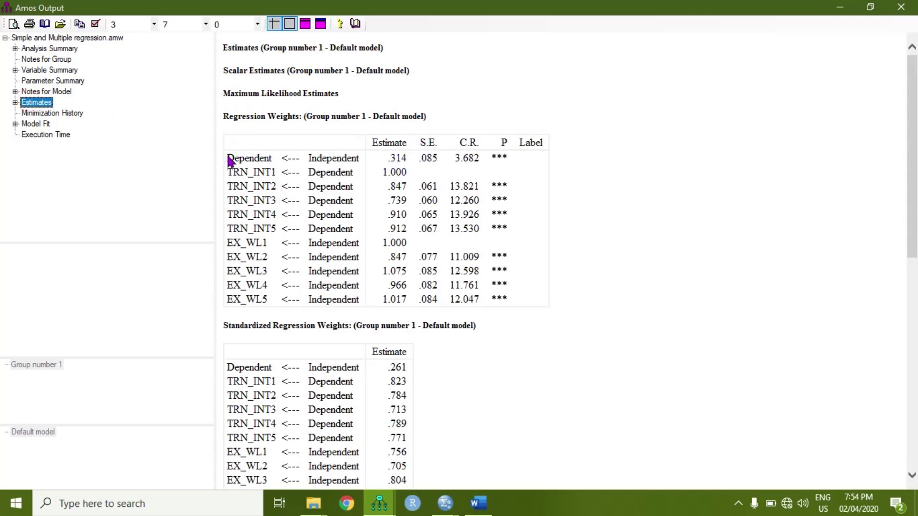
{"action": "left_click_drag", "start_coordinate": [221, 157], "coordinate": [354, 160]}
{"action": "left_click", "coordinate": [272, 142]}
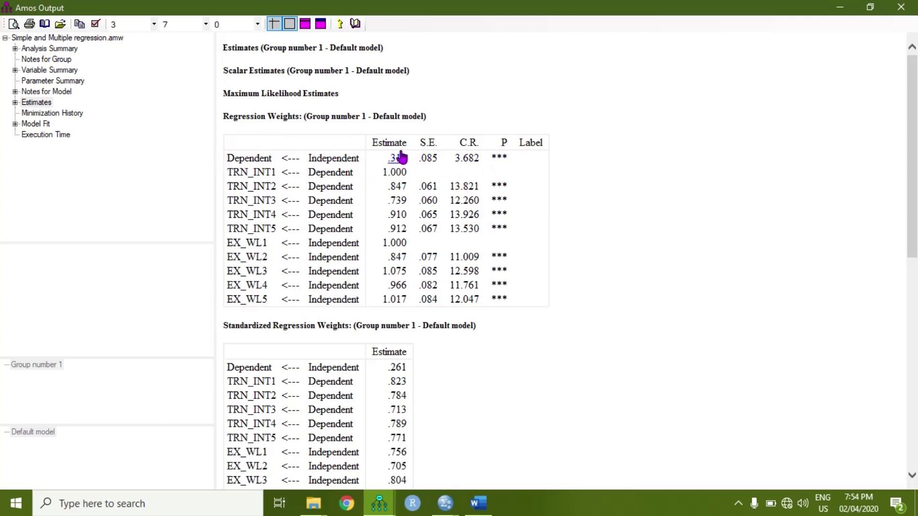
- Reduce the output window and place it beside the path diagram to compare the estimates
{"action": "left_click", "coordinate": [869, 8]}
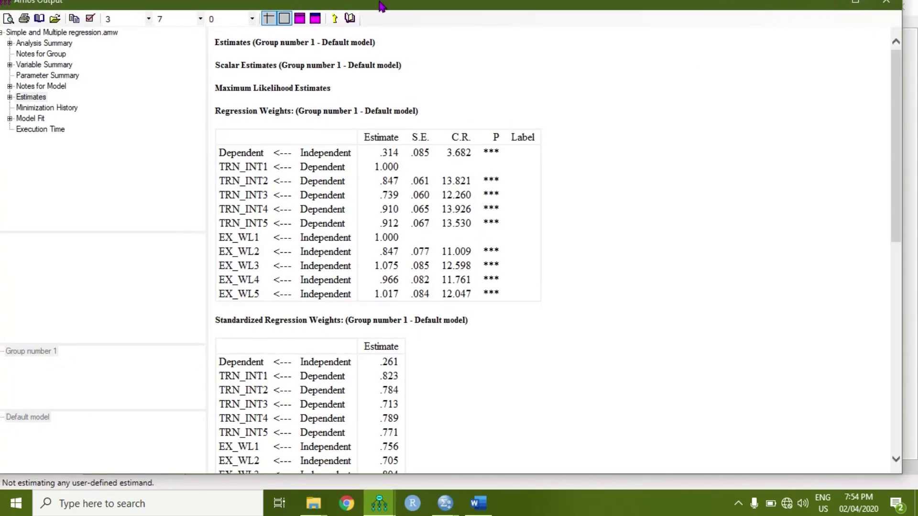
{"action": "left_click_drag", "start_coordinate": [498, 6], "coordinate": [521, 36]}
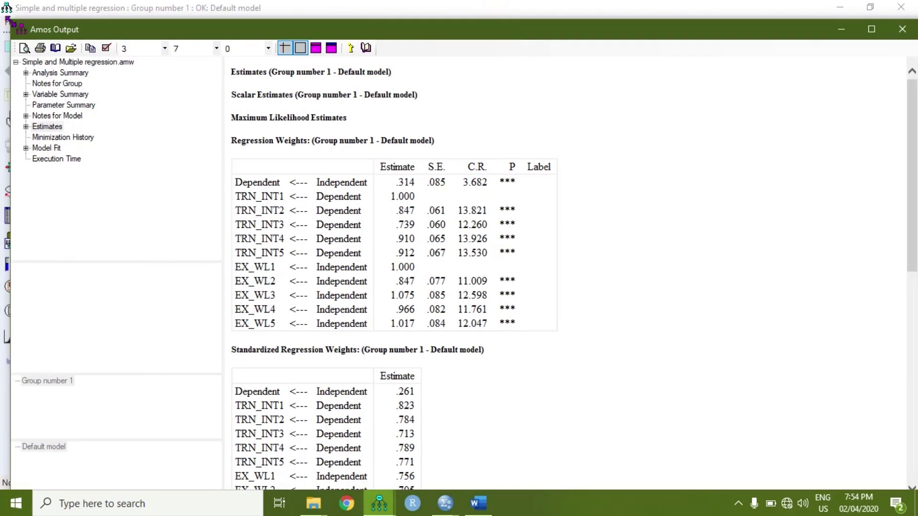
{"action": "left_click_drag", "start_coordinate": [197, 23], "coordinate": [394, 2]}
{"action": "left_click_drag", "start_coordinate": [515, 18], "coordinate": [29, 1]}
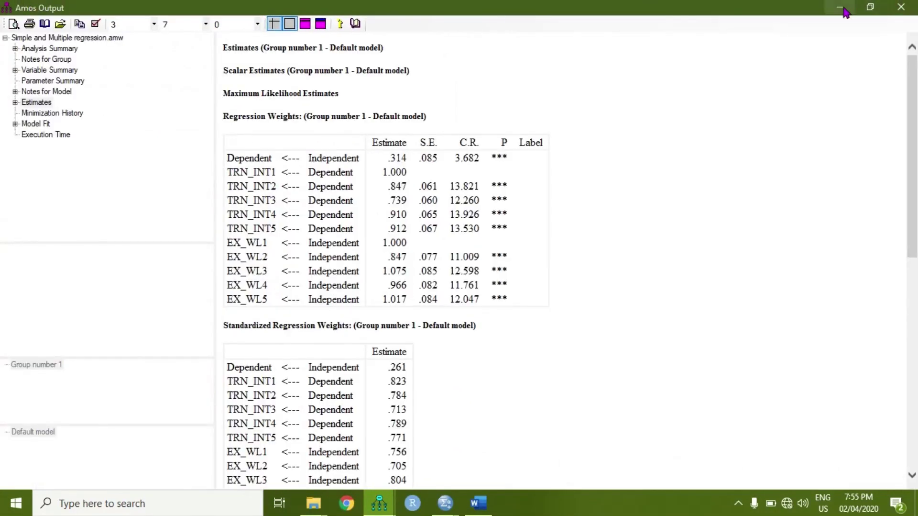
{"action": "left_click", "coordinate": [871, 7]}
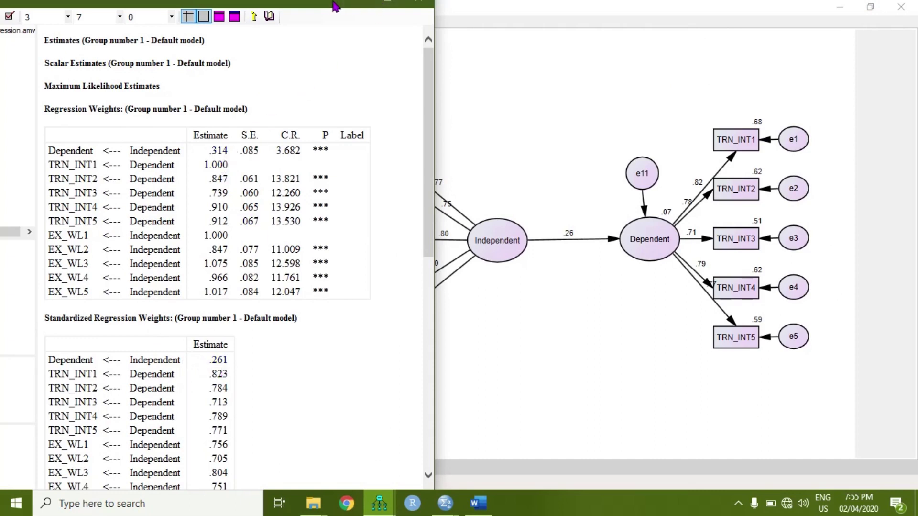
{"action": "left_click", "coordinate": [358, 7]}
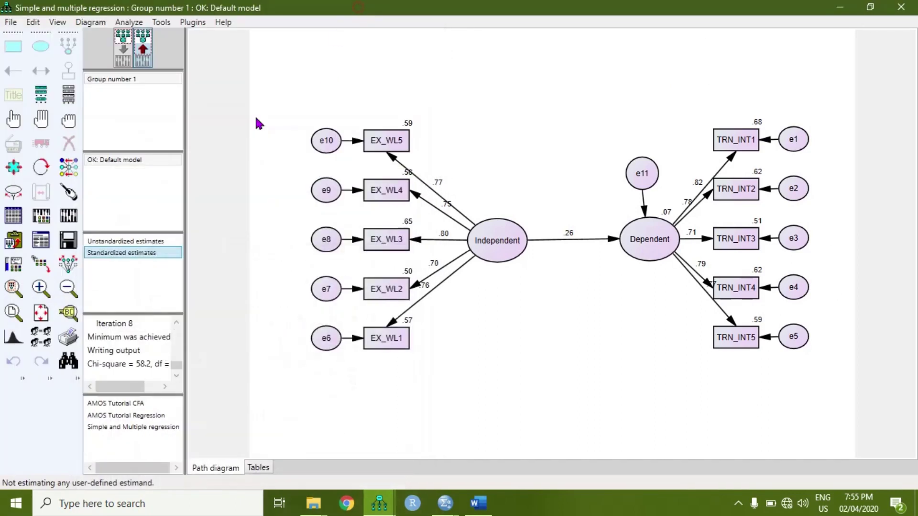
- Display the unstandardized estimates on the path diagram and bring the text output back beside it
{"action": "left_click", "coordinate": [129, 241]}
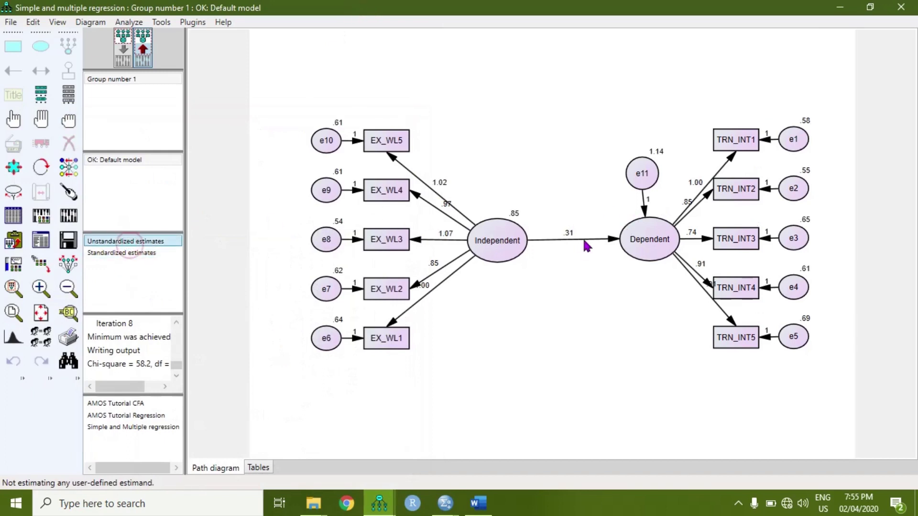
{"action": "left_click", "coordinate": [385, 501]}
{"action": "left_click", "coordinate": [417, 447]}
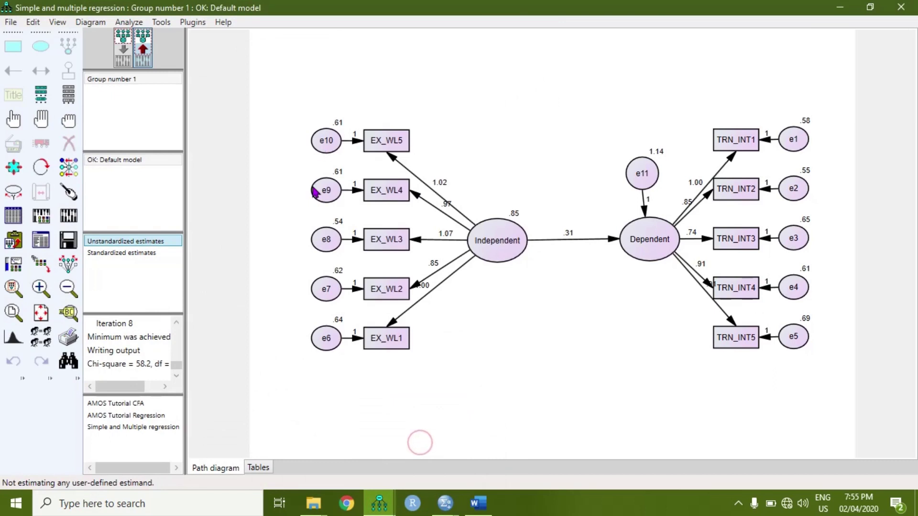
{"action": "left_click", "coordinate": [385, 501]}
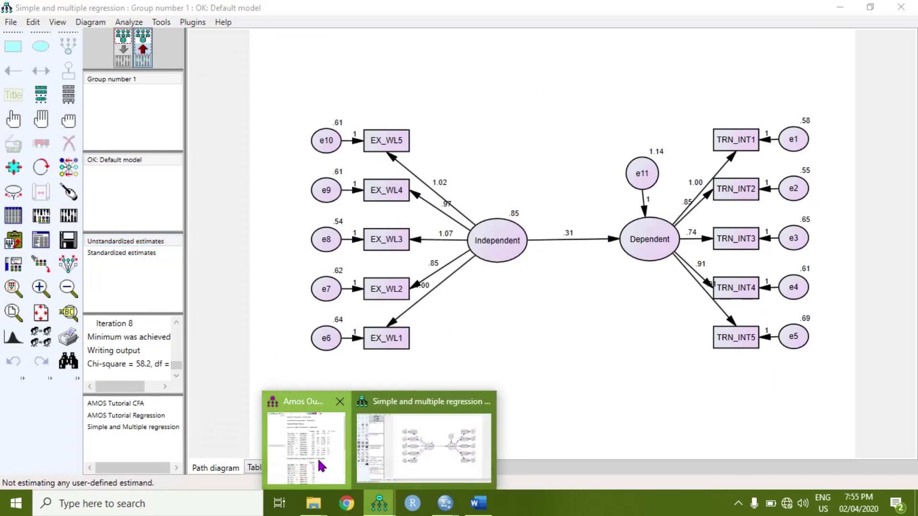
{"action": "left_click", "coordinate": [318, 459]}
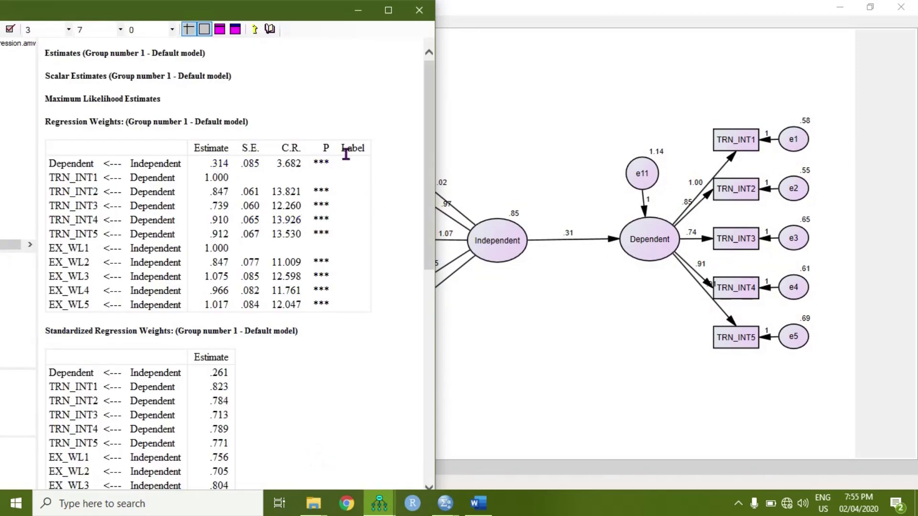
- Compare the unstandardized and standardized regression weights in the text output with the path diagram, and minimize the output
{"action": "scroll", "coordinate": [433, 176], "scroll_direction": "down", "scroll_amount": 1}
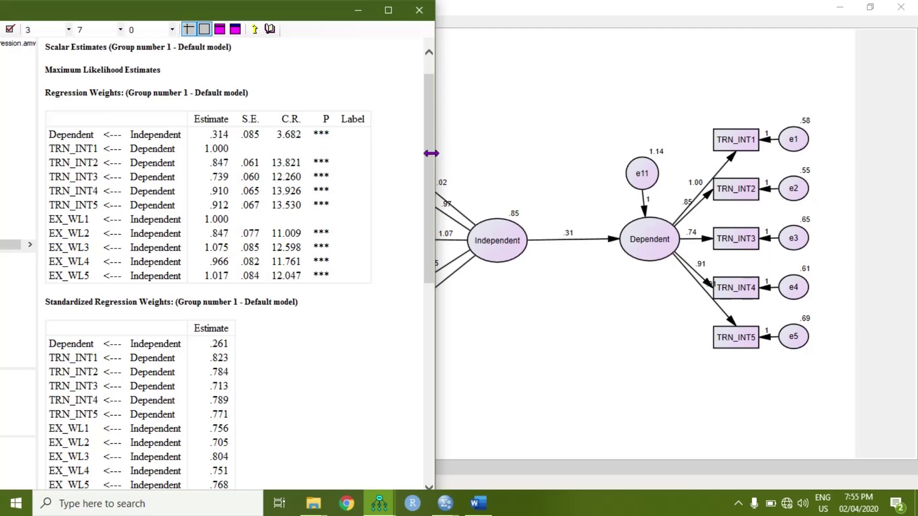
{"action": "left_click_drag", "start_coordinate": [432, 158], "coordinate": [432, 158]}
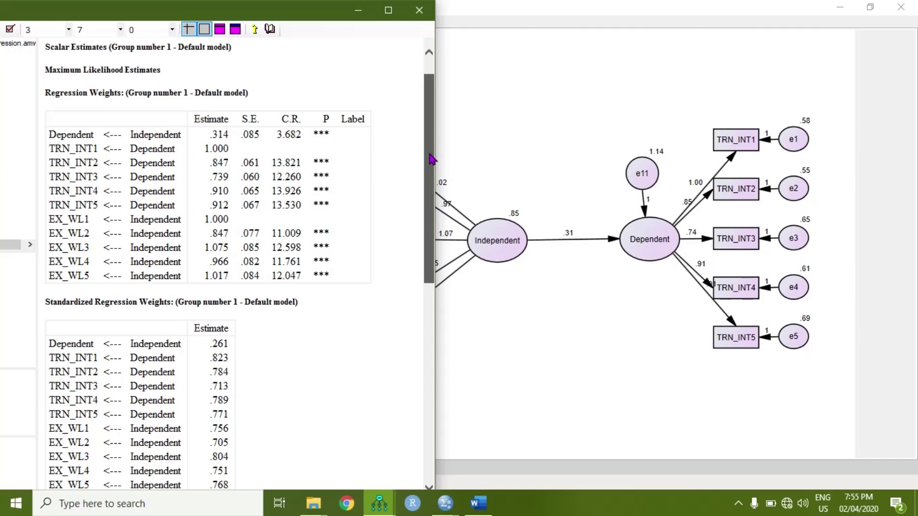
{"action": "left_click_drag", "start_coordinate": [431, 158], "coordinate": [433, 191]}
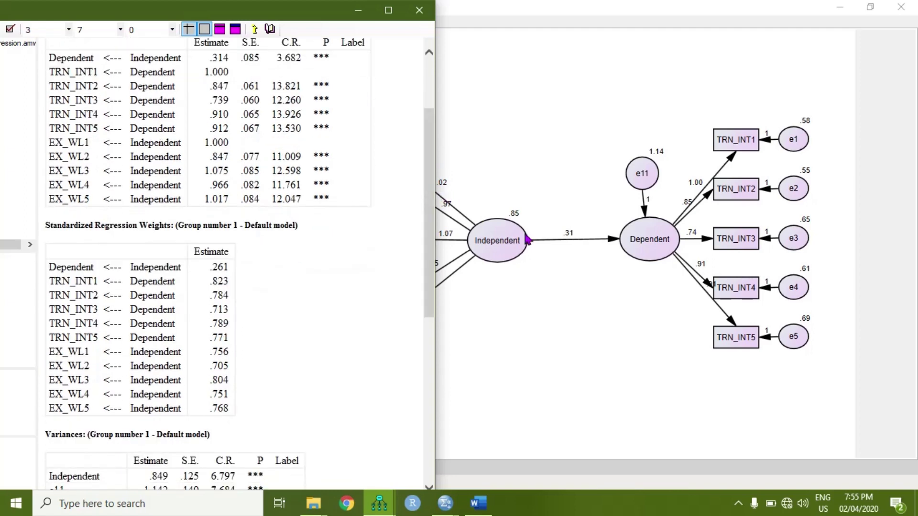
{"action": "left_click_drag", "start_coordinate": [426, 160], "coordinate": [426, 127]}
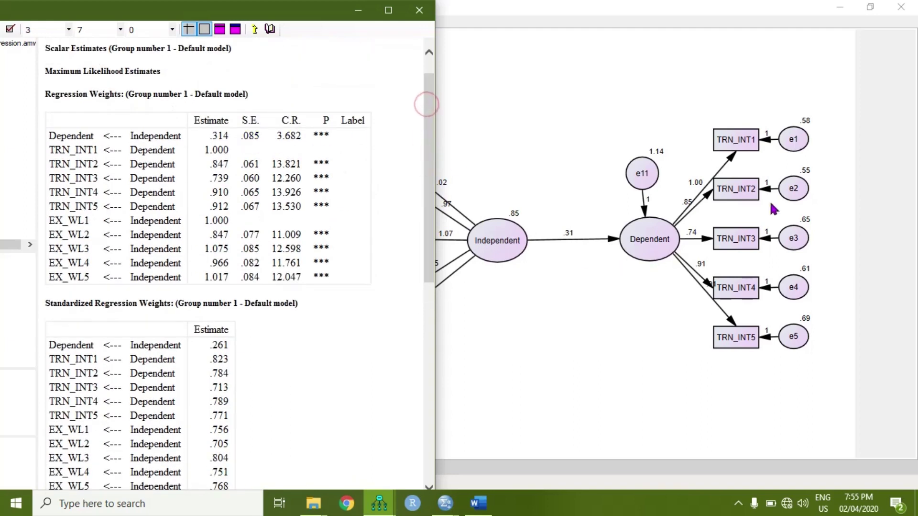
{"action": "left_click_drag", "start_coordinate": [433, 134], "coordinate": [431, 232]}
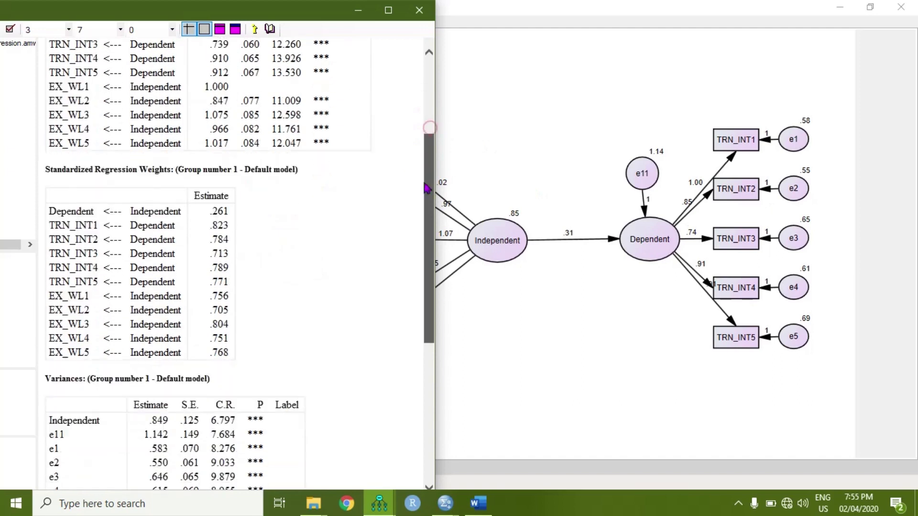
{"action": "left_click", "coordinate": [407, 238]}
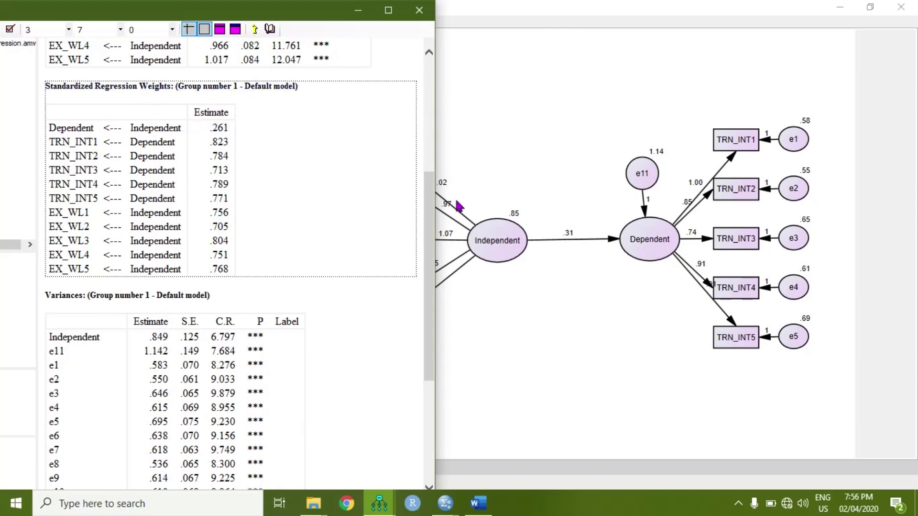
{"action": "left_click_drag", "start_coordinate": [428, 205], "coordinate": [431, 104]}
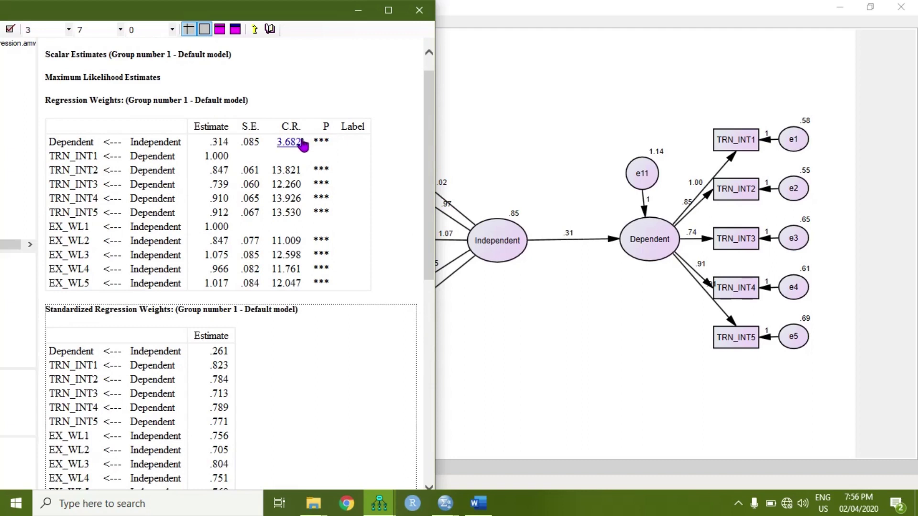
{"action": "left_click", "coordinate": [358, 10]}
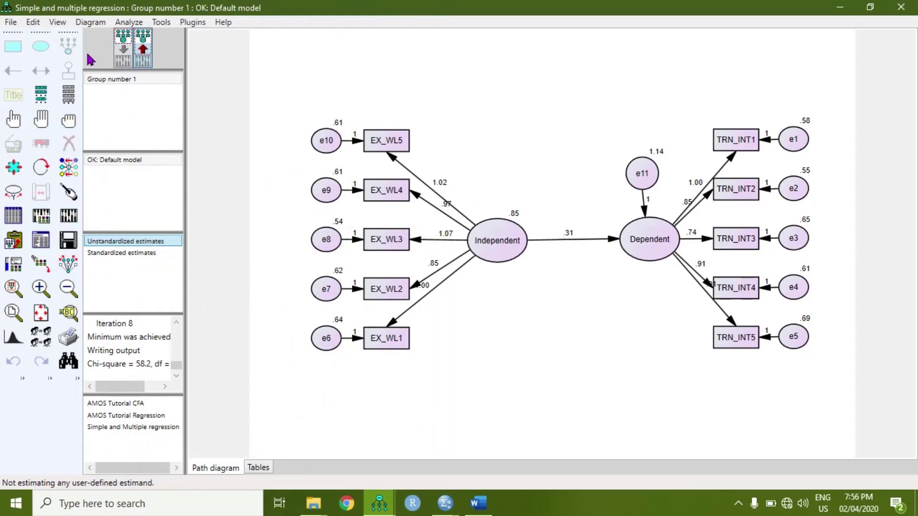
- Return to the input path diagram and tighten the indicator spacing of Independent and Dependent with symmetries preserved
{"action": "left_click", "coordinate": [123, 48]}
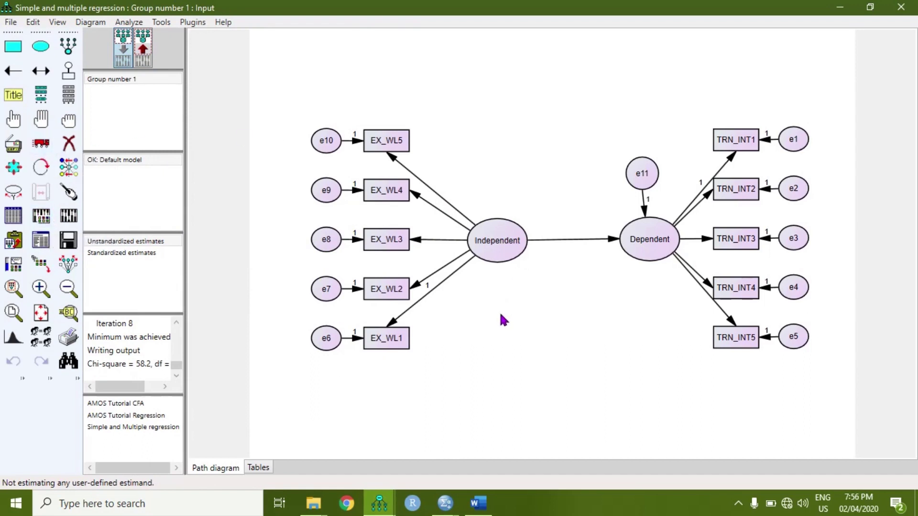
{"action": "left_click", "coordinate": [41, 145]}
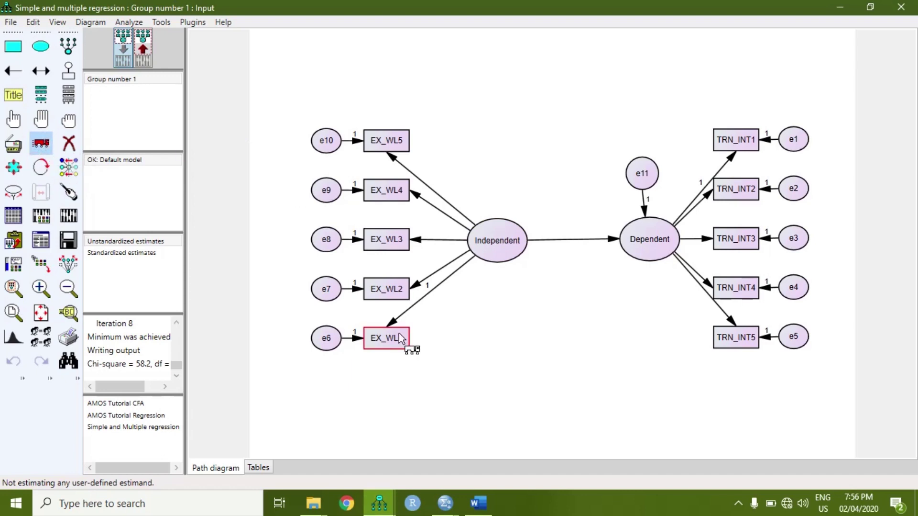
{"action": "left_click", "coordinate": [68, 263]}
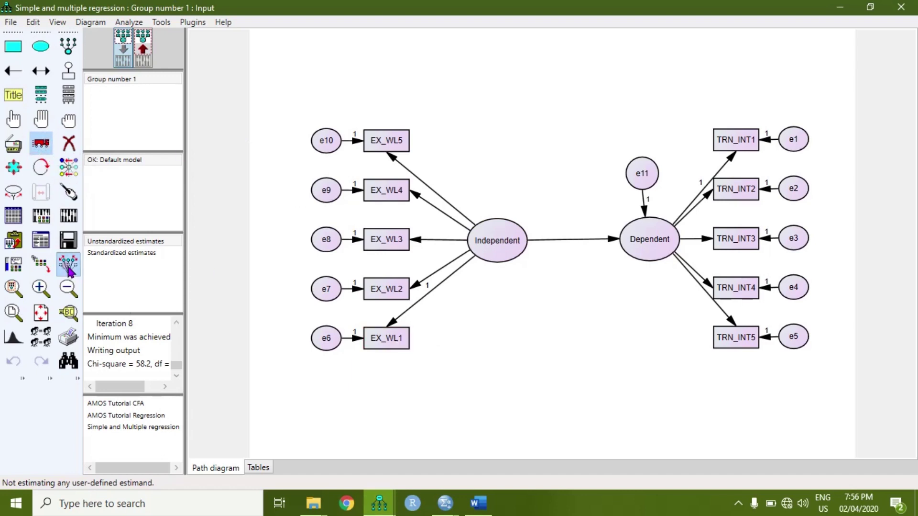
{"action": "left_click", "coordinate": [385, 334]}
{"action": "left_click_drag", "start_coordinate": [383, 327], "coordinate": [381, 287]}
{"action": "left_click_drag", "start_coordinate": [752, 337], "coordinate": [761, 304]}
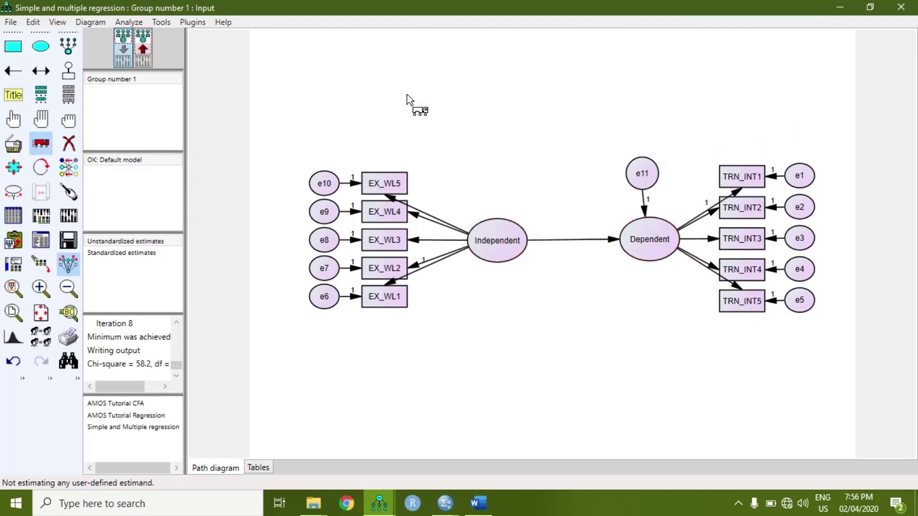
- Open the list of variables in the dataset and place it beside the path diagram, clear of the model
{"action": "left_click", "coordinate": [69, 94]}
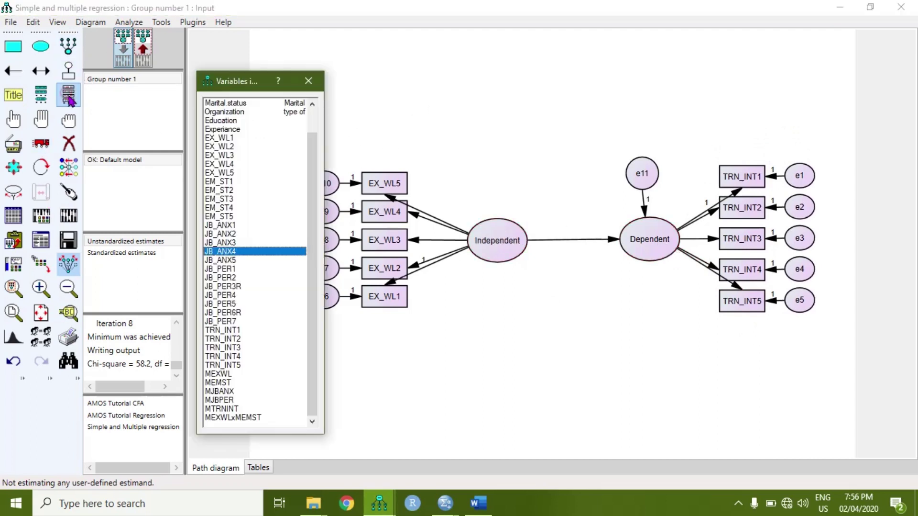
{"action": "left_click_drag", "start_coordinate": [249, 91], "coordinate": [150, 71]}
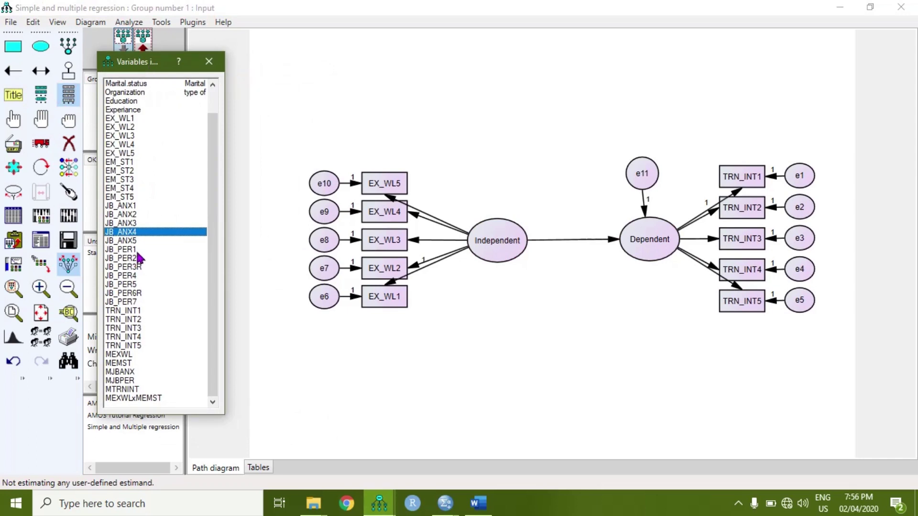
{"action": "left_click", "coordinate": [128, 206]}
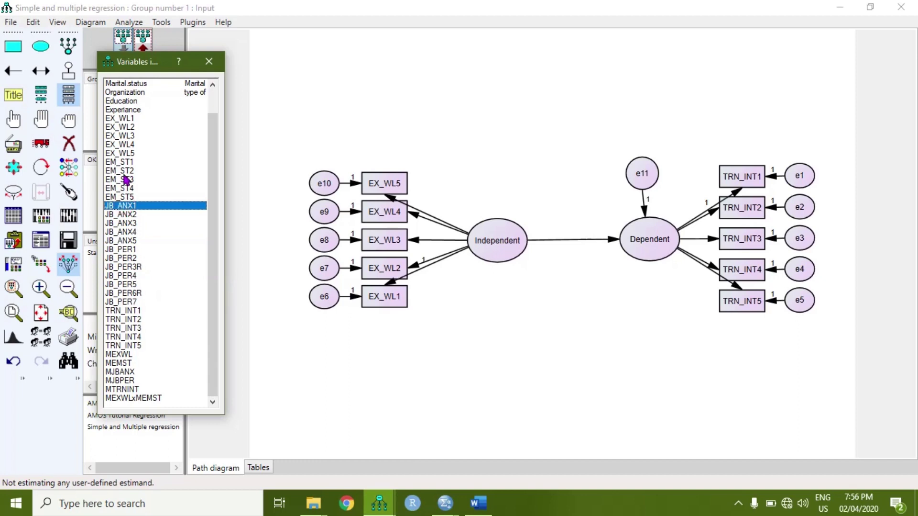
{"action": "left_click_drag", "start_coordinate": [141, 71], "coordinate": [123, 111]}
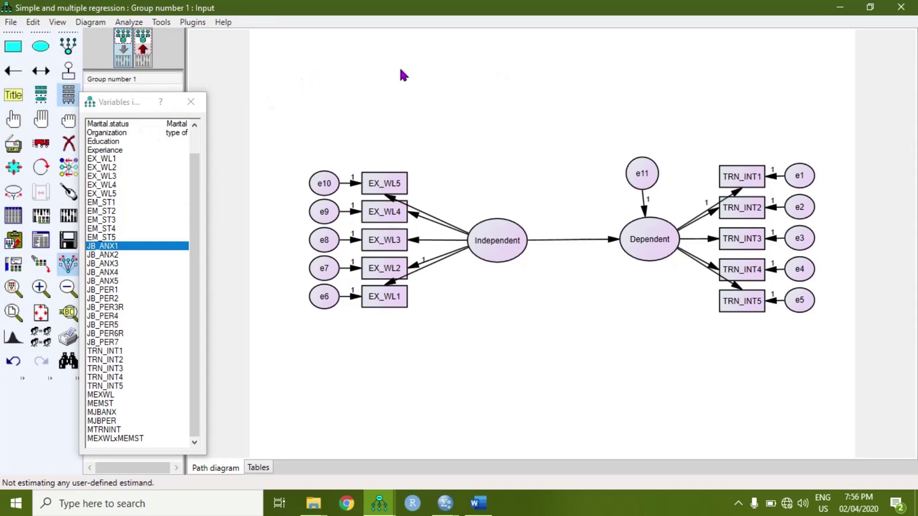
- Draw a new latent variable with five indicators and their error terms above the Independent construct
{"action": "left_click", "coordinate": [69, 45]}
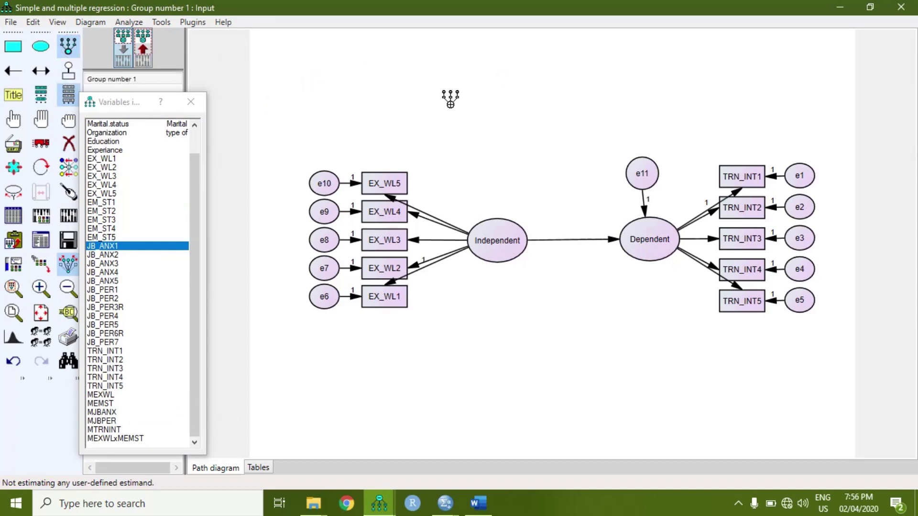
{"action": "left_click", "coordinate": [451, 105]}
{"action": "left_click", "coordinate": [451, 101]}
{"action": "left_click", "coordinate": [451, 100]}
{"action": "left_click", "coordinate": [451, 100]}
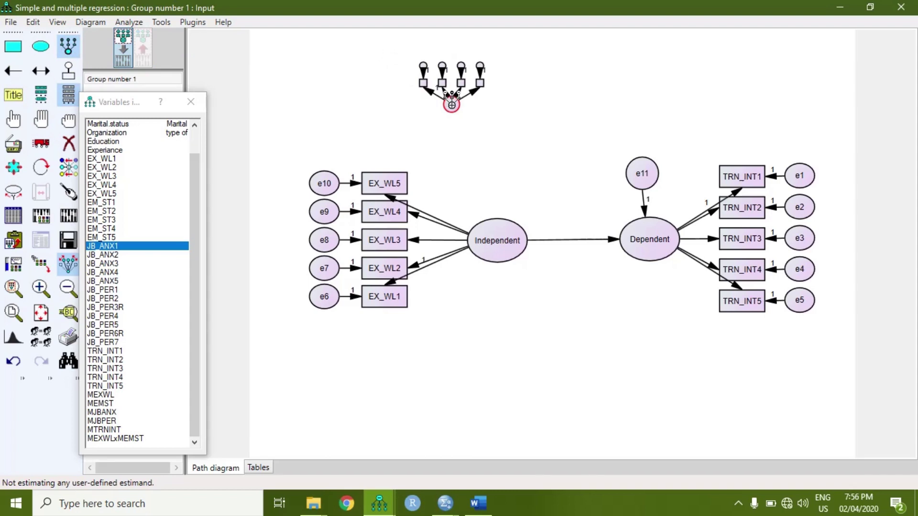
{"action": "left_click", "coordinate": [451, 100]}
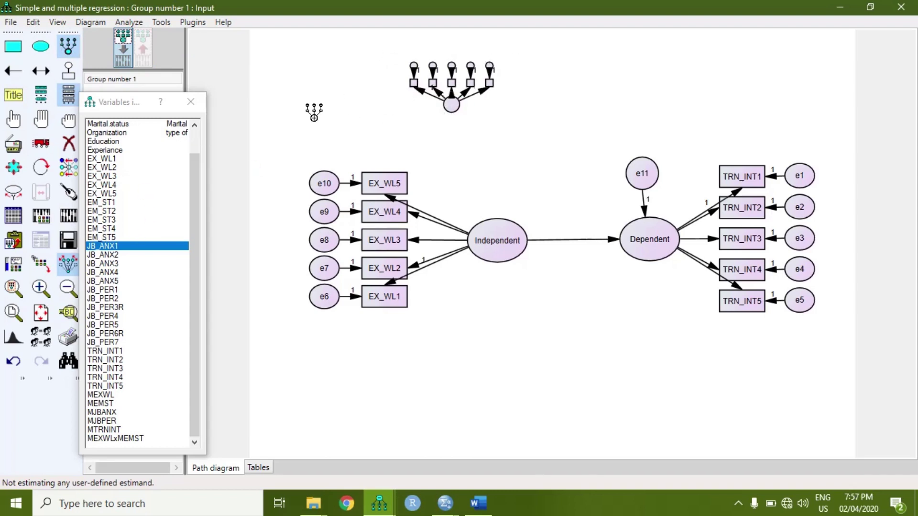
{"action": "mouse_move", "coordinate": [106, 252]}
{"action": "left_mouse_down"}
{"action": "mouse_move", "coordinate": [421, 117]}
{"action": "mouse_move", "coordinate": [426, 89]}
{"action": "mouse_move", "coordinate": [416, 85]}
{"action": "left_mouse_up"}
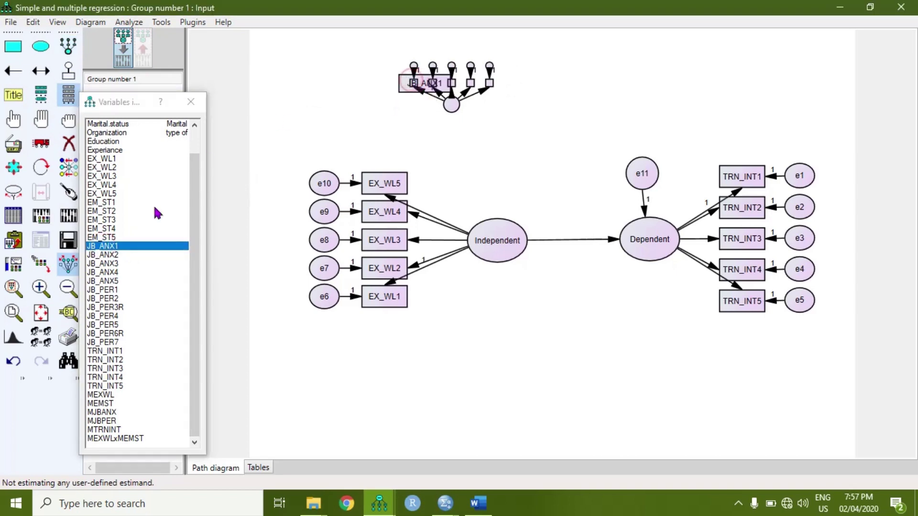
{"action": "left_click", "coordinate": [69, 143]}
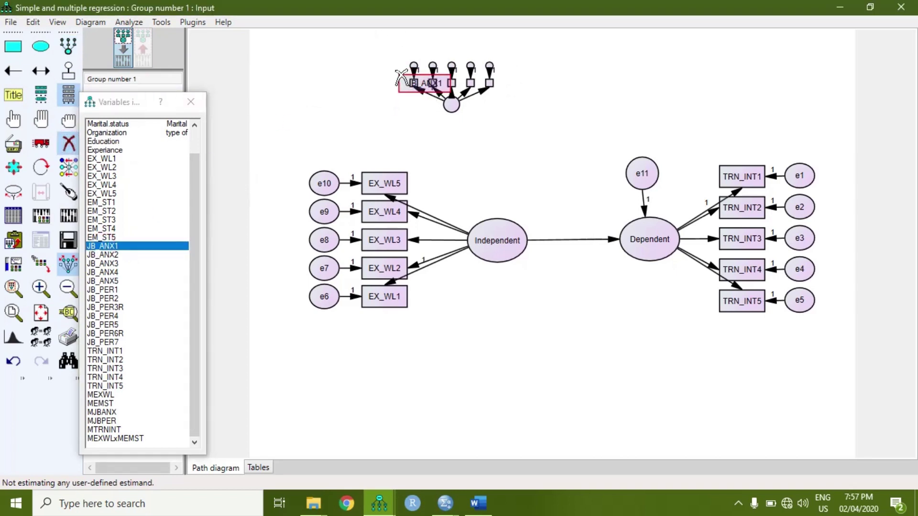
{"action": "left_click", "coordinate": [416, 82]}
- Assign the dataset variables JB_ANX1 and JB_ANX2 to the first indicators of the new latent variable
{"action": "left_click_drag", "start_coordinate": [108, 247], "coordinate": [417, 86]}
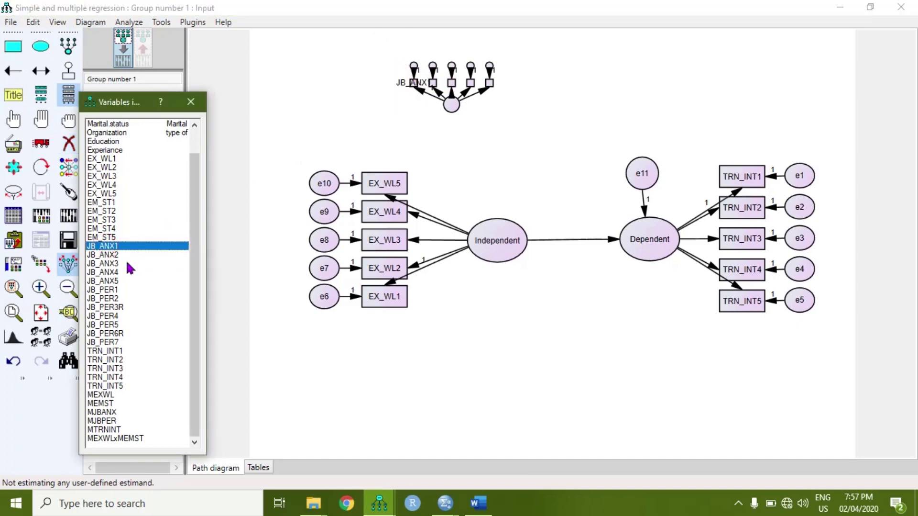
{"action": "left_click_drag", "start_coordinate": [105, 256], "coordinate": [352, 114]}
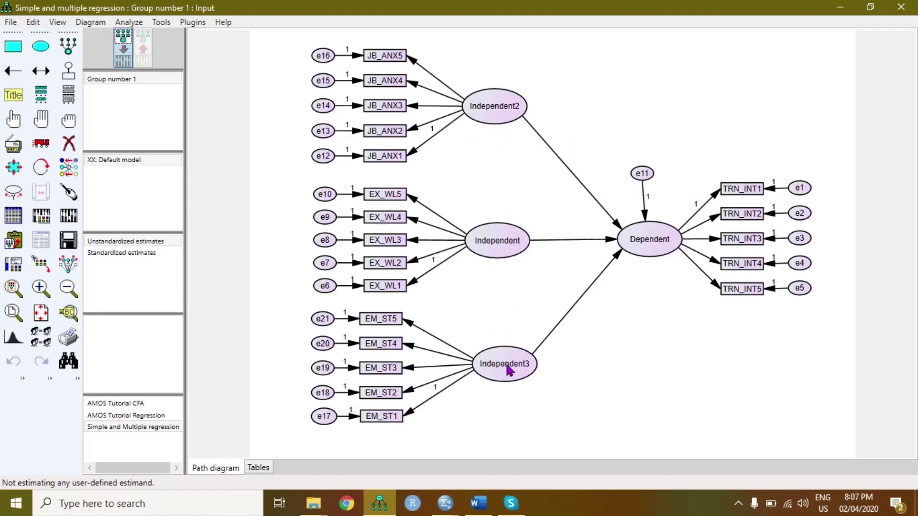
- Rename the latent variable Independent, measured by the EX_WL items, as Independent1
{"action": "double_click", "coordinate": [522, 238]}
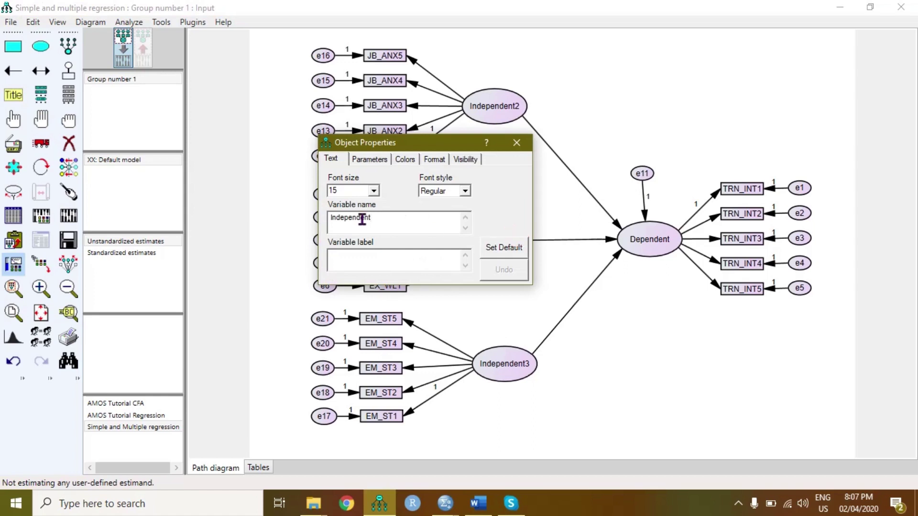
{"action": "type", "text": "1"}
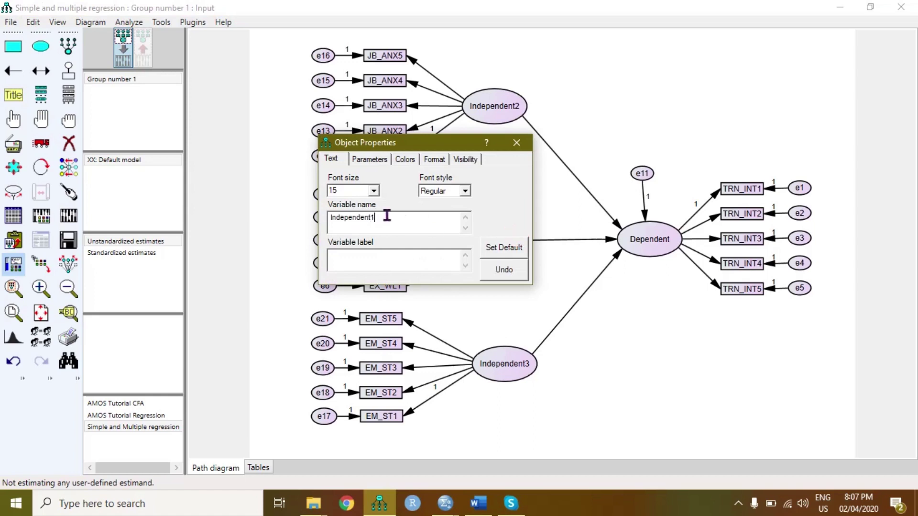
{"action": "left_click", "coordinate": [516, 142]}
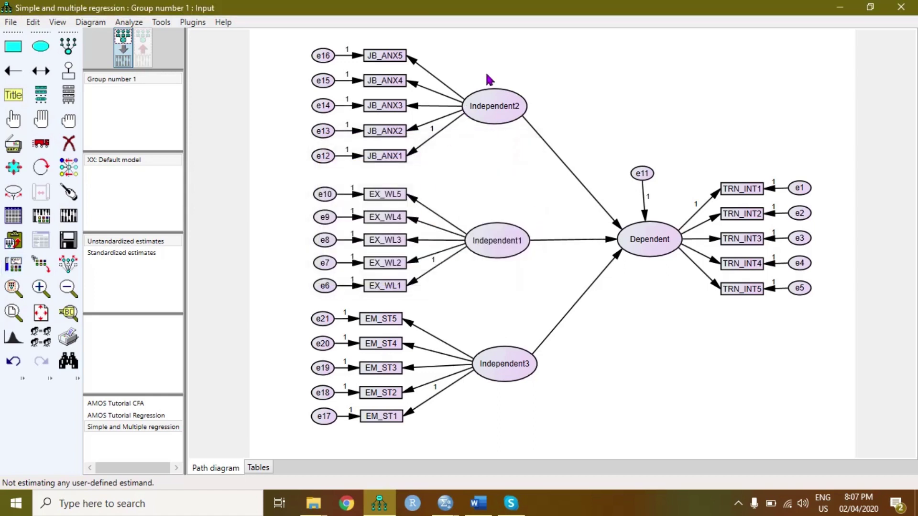